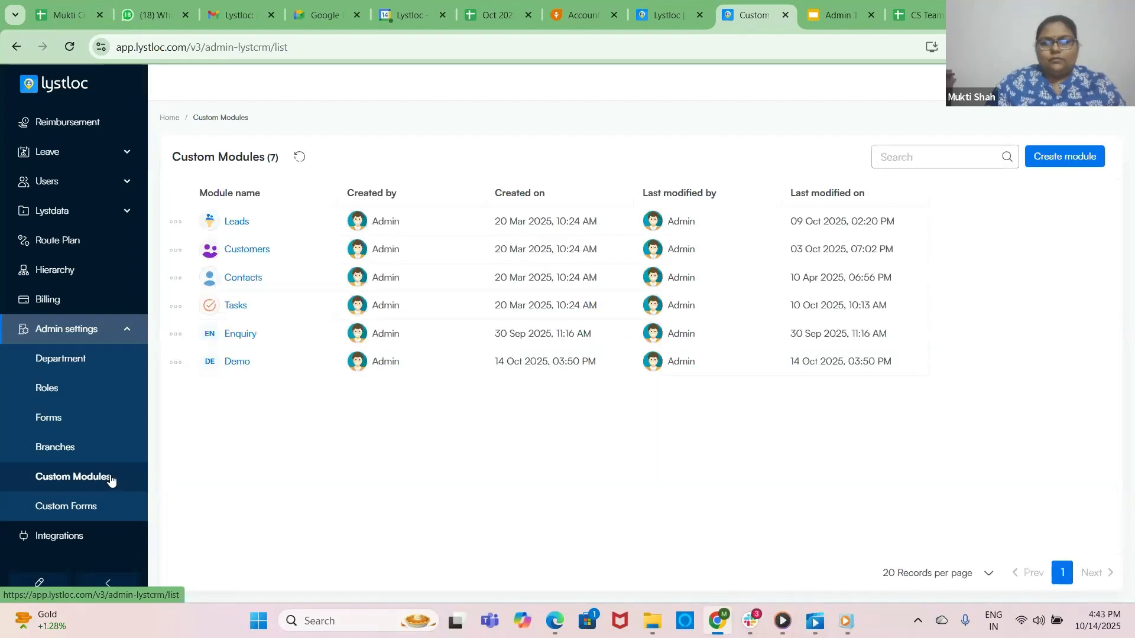
- Create a new custom module and name it "Project"
left_click(1083, 157)
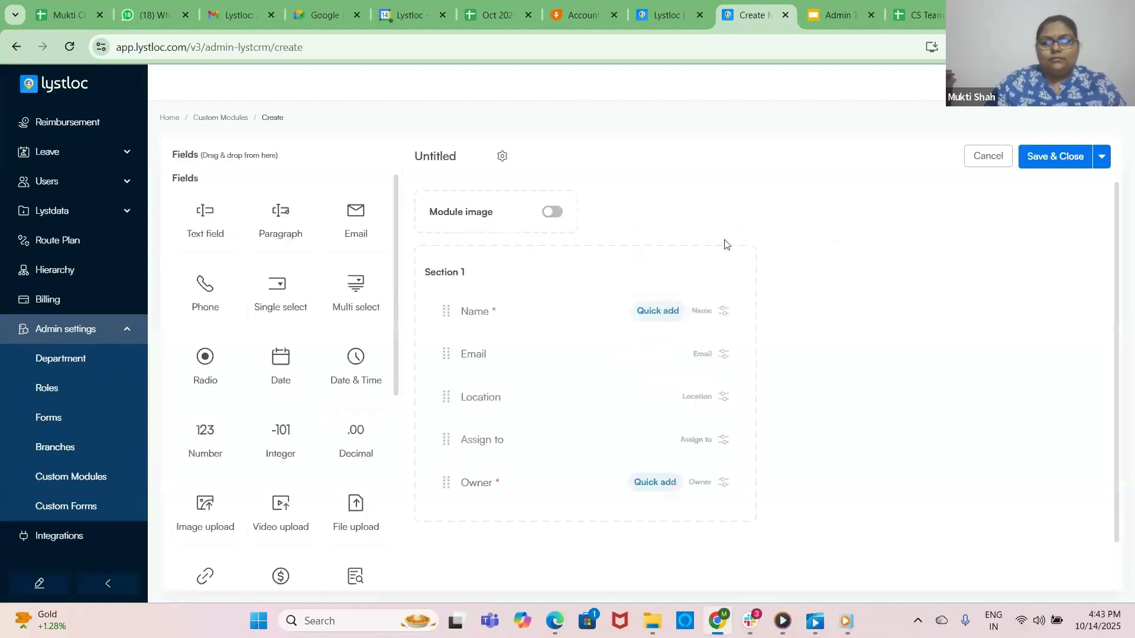
left_click(467, 156)
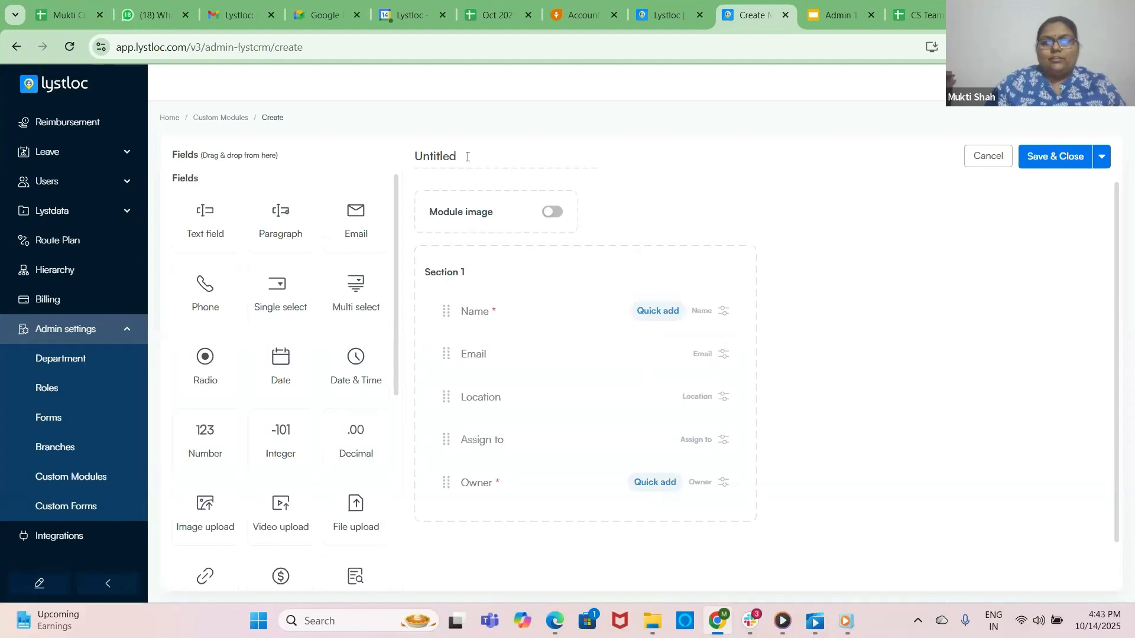
key("BackSpace")
key("BackSpace")
key("BackSpace")
key("BackSpace")
key("BackSpace")
key("BackSpace")
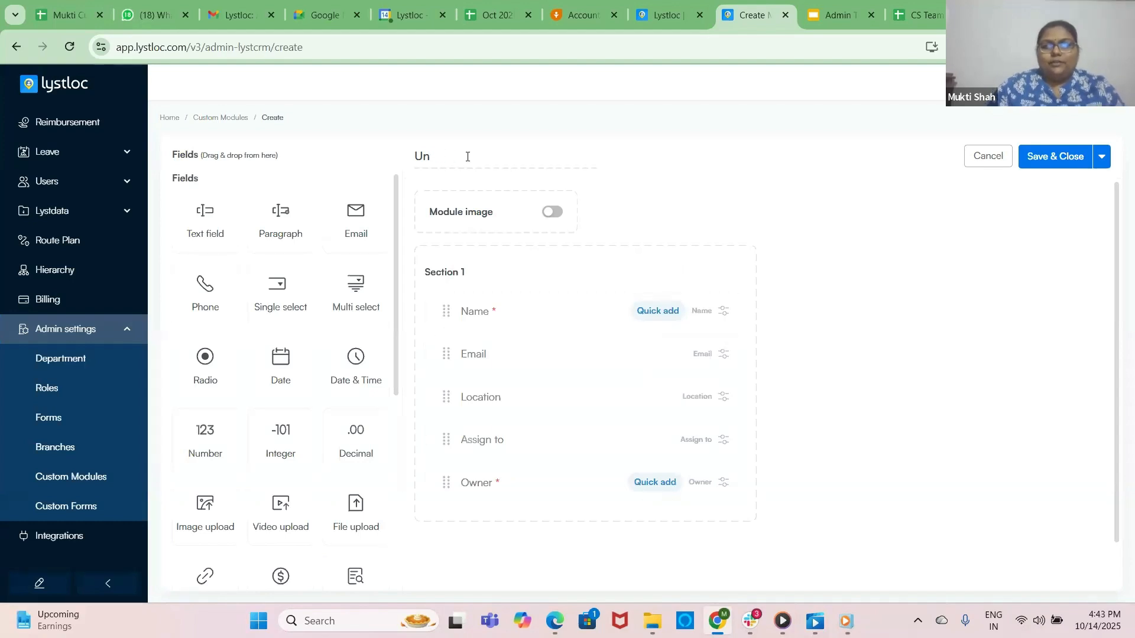
type("Project")
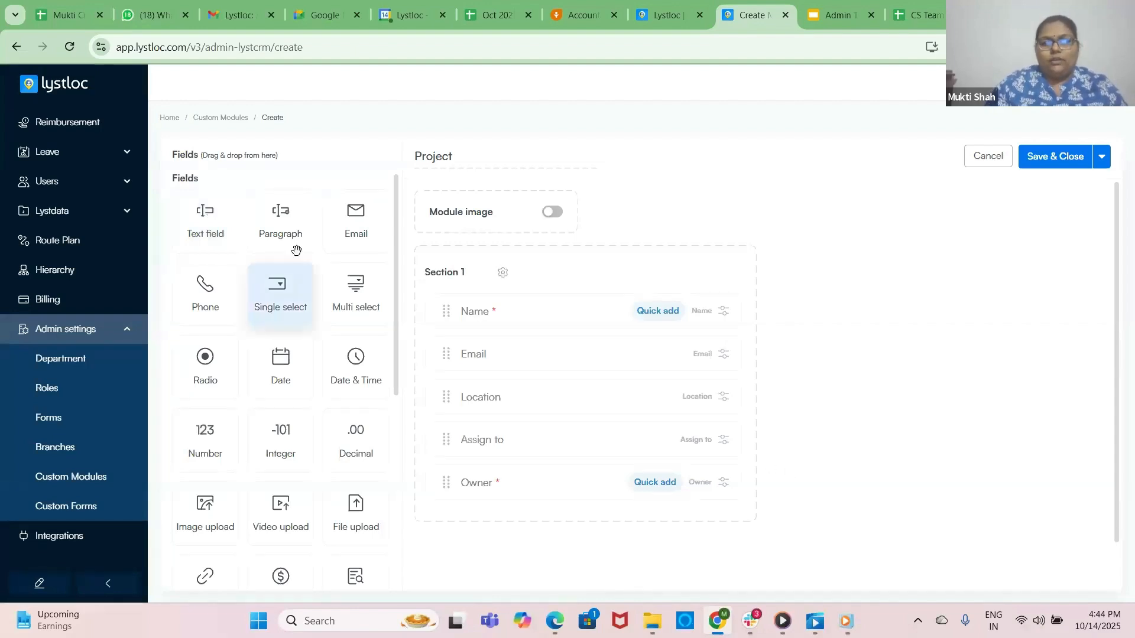
- Add a text field above Name in Section 1 and set its field name to "Company Name"
left_click_drag(199, 228, 486, 352)
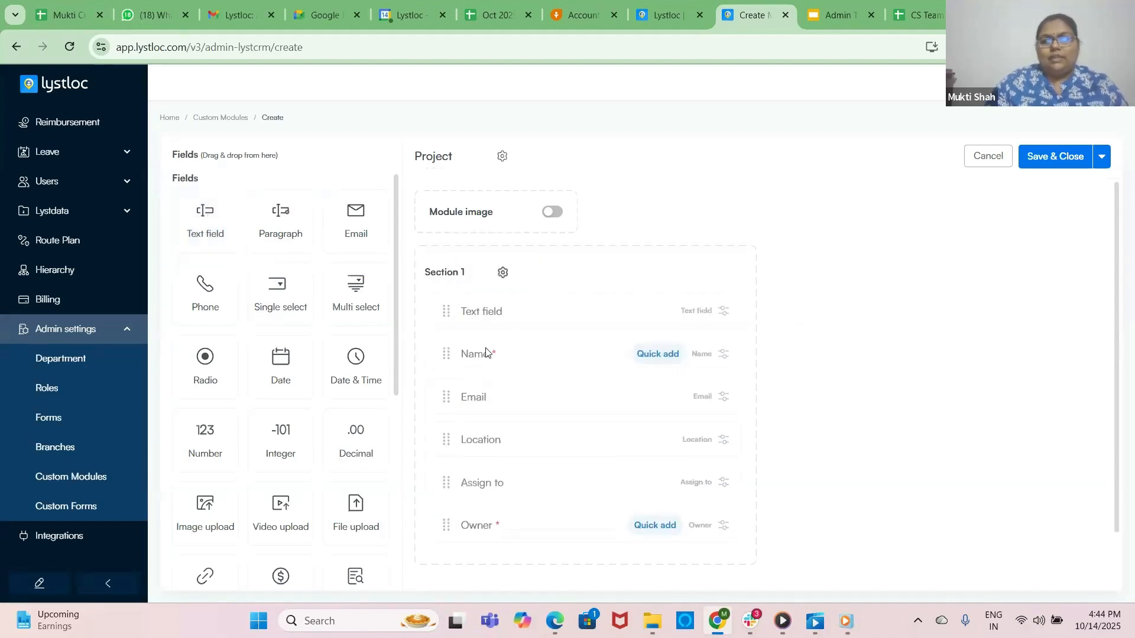
left_click(726, 312)
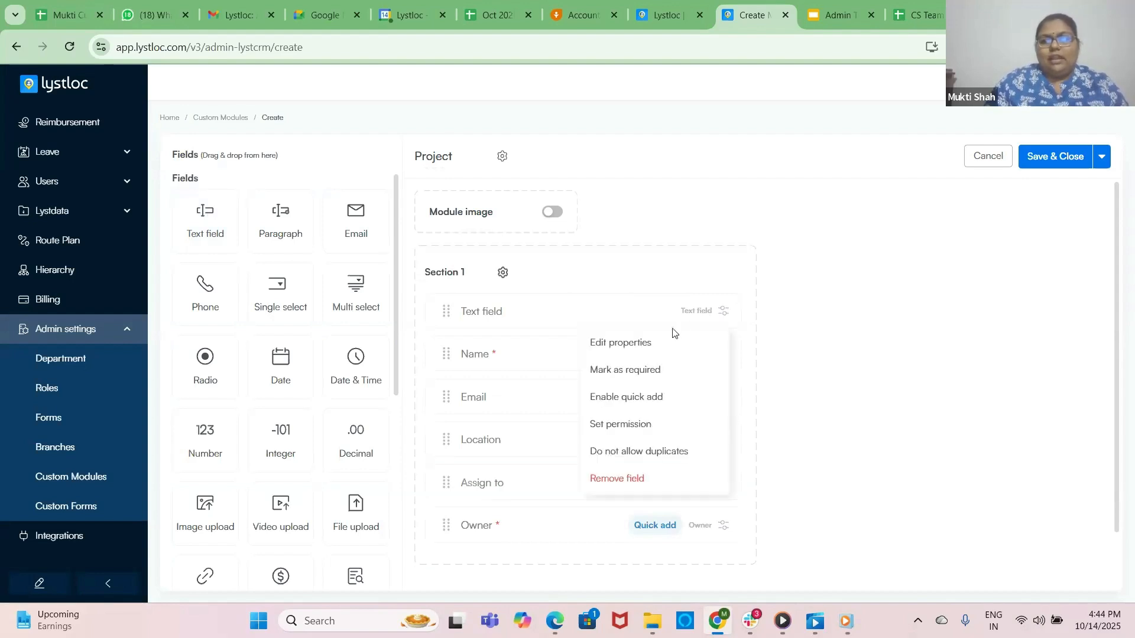
left_click(654, 342)
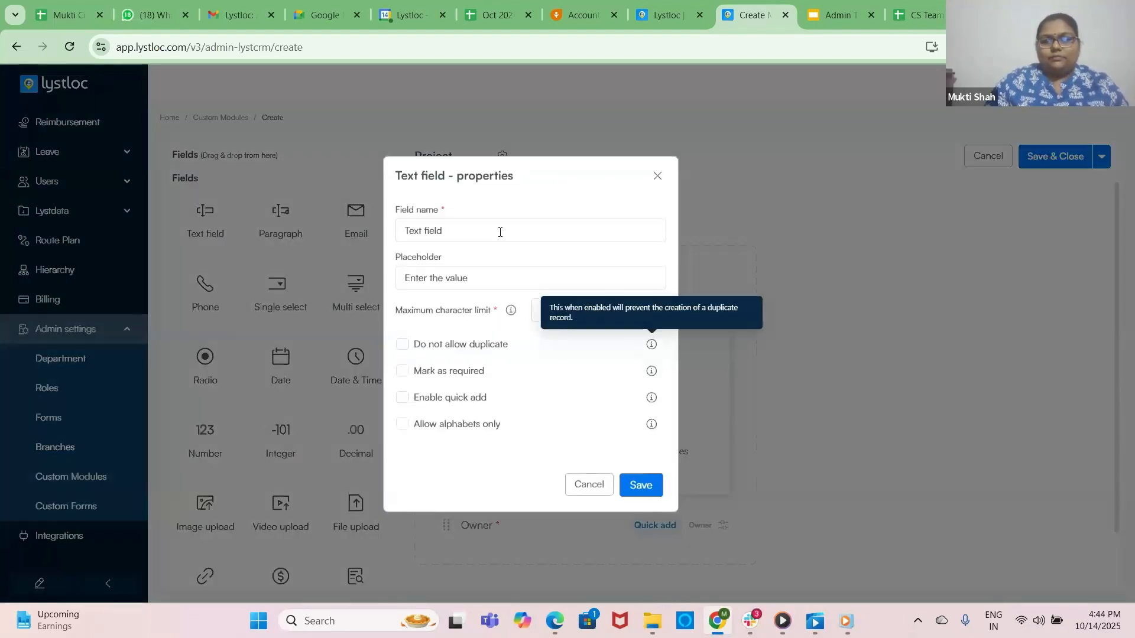
left_click(470, 239)
key("BackSpace")
key("BackSpace")
key("BackSpace")
key("BackSpace")
key("BackSpace")
key("BackSpace")
key("BackSpace")
key("BackSpace")
key("BackSpace")
key("BackSpace")
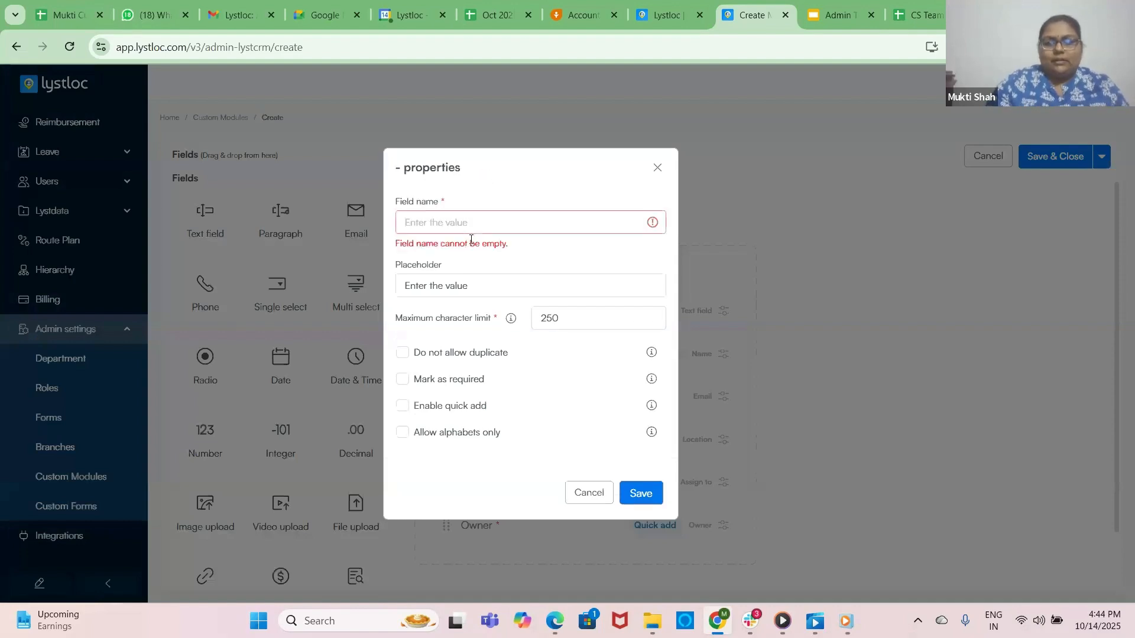
type("C")
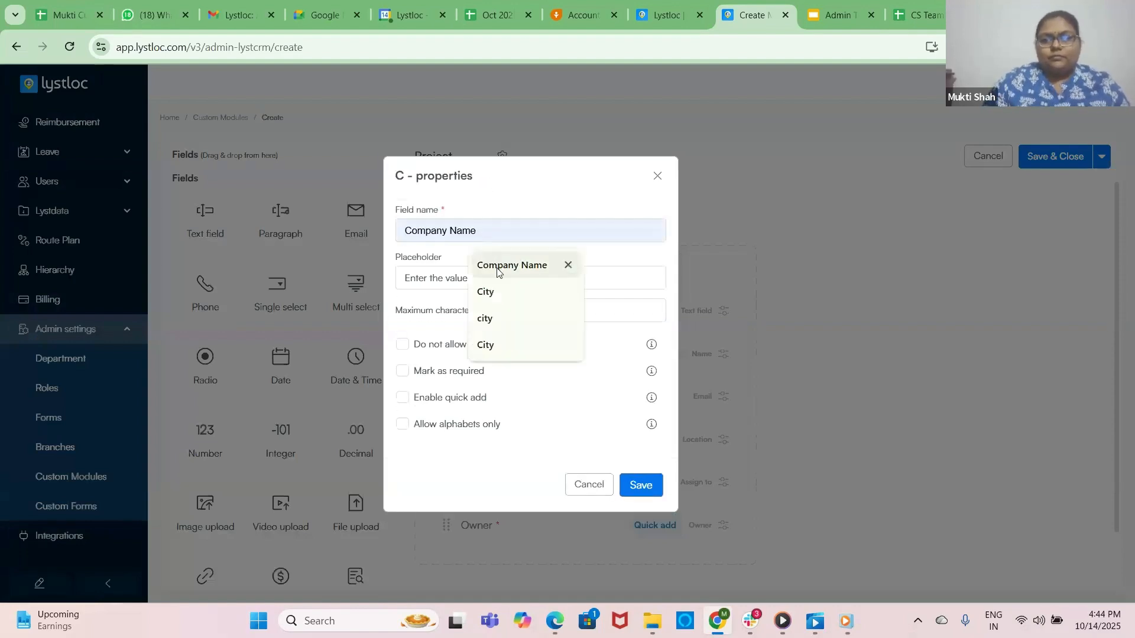
left_click(497, 267)
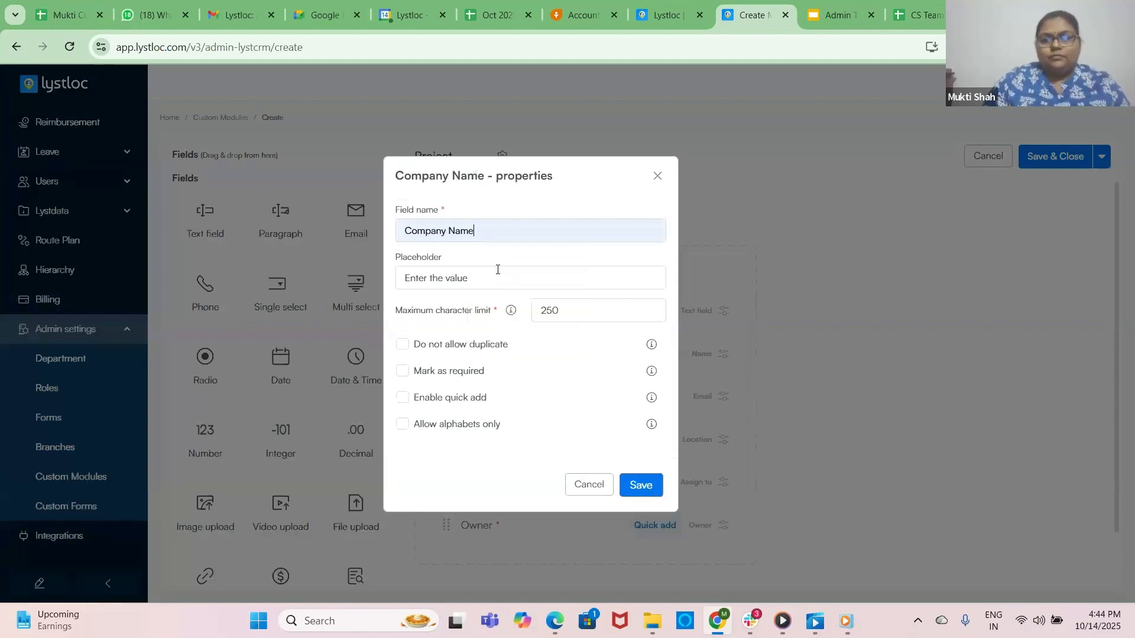
- Disallow duplicates for the Company Name field, mark it as required, and save its properties
left_click(403, 348)
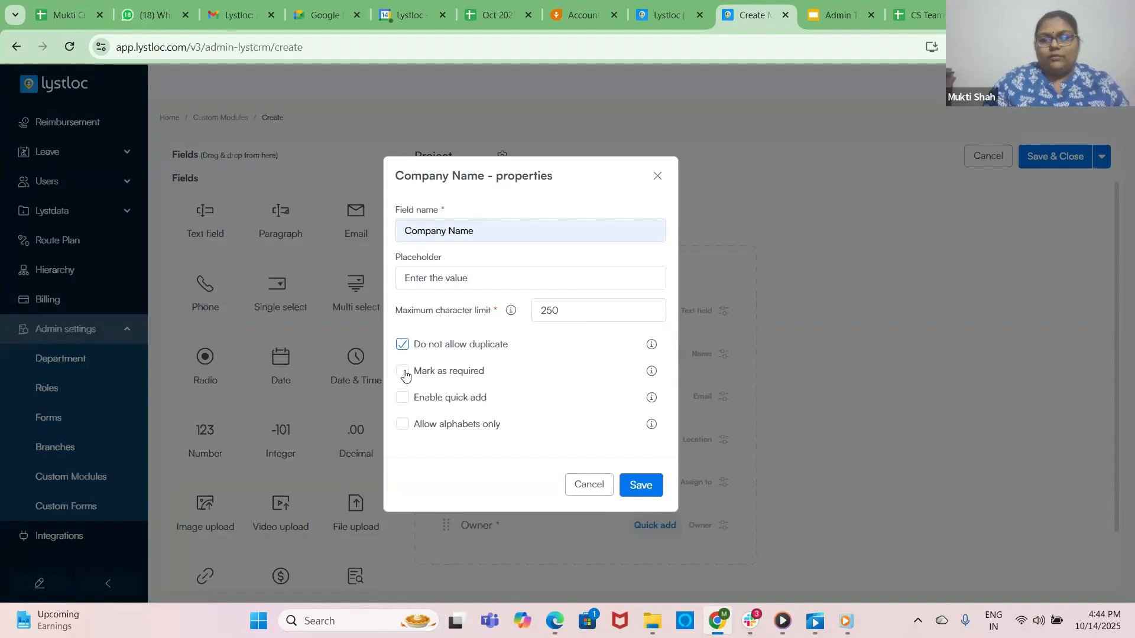
left_click(403, 372)
left_click(645, 488)
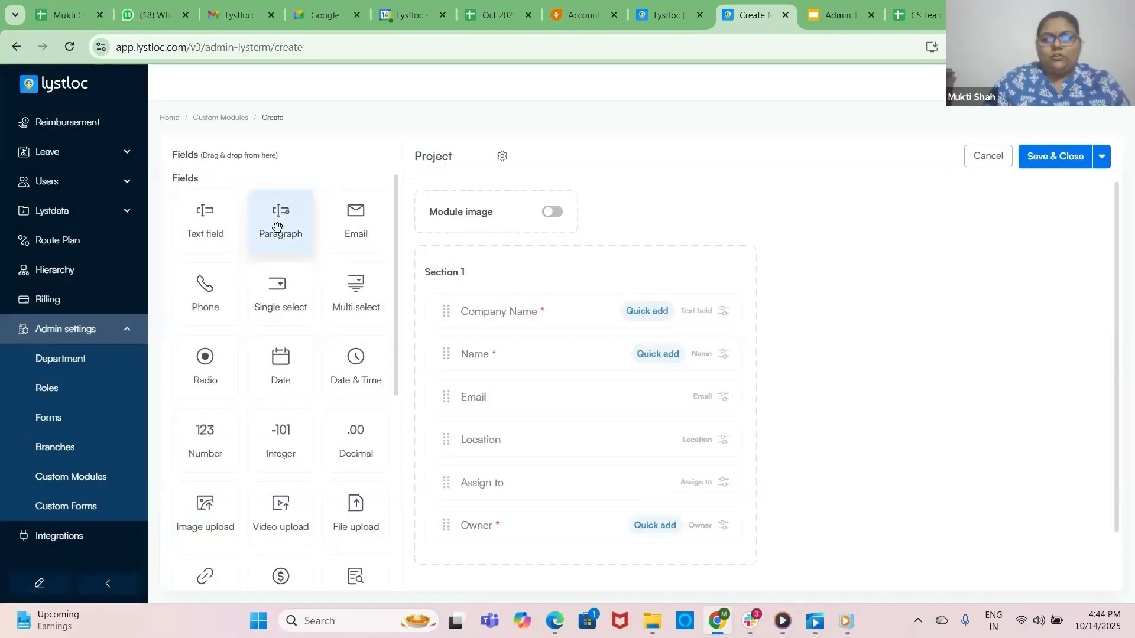
- Add a paragraph field below Owner in Section 1, name it "Meeting updates", and mark it as required
left_click_drag(277, 227, 490, 477)
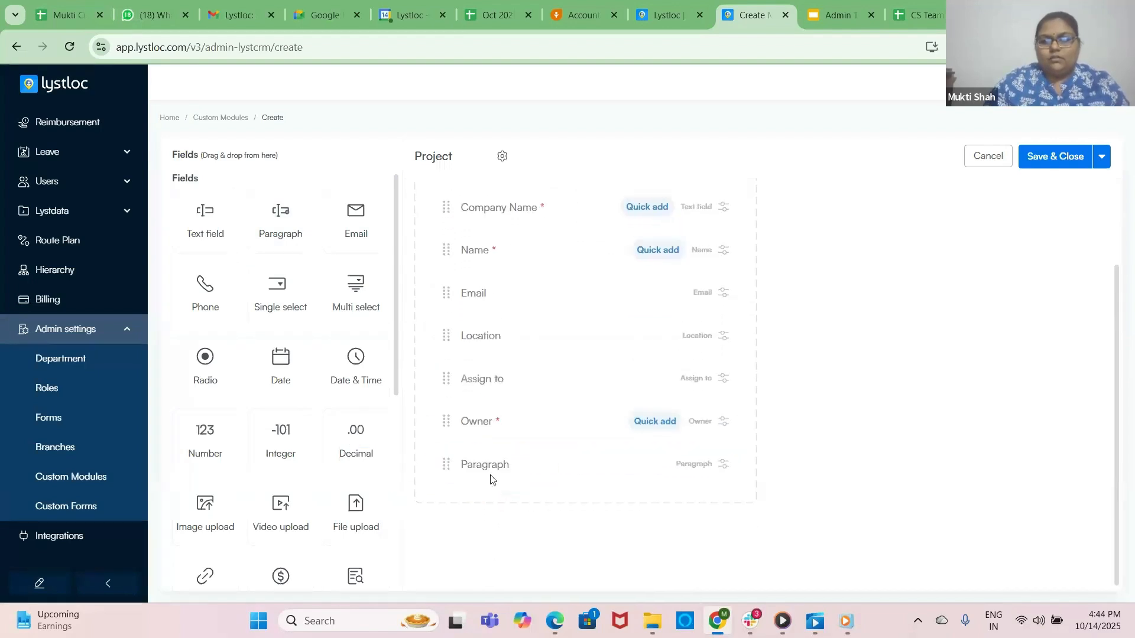
left_click(726, 471)
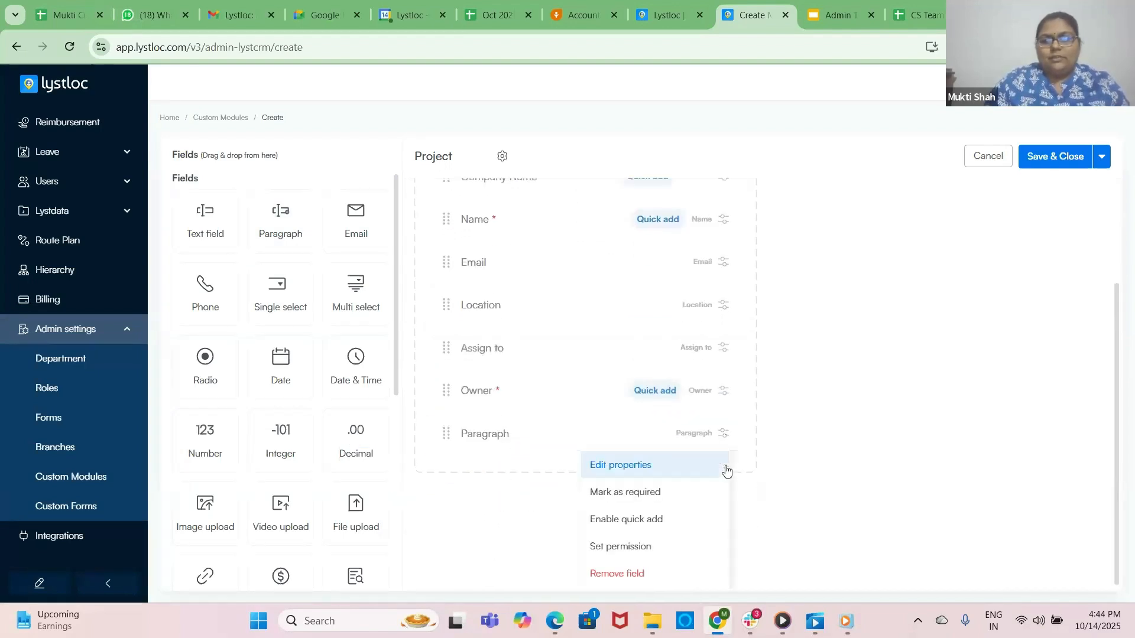
left_click(678, 467)
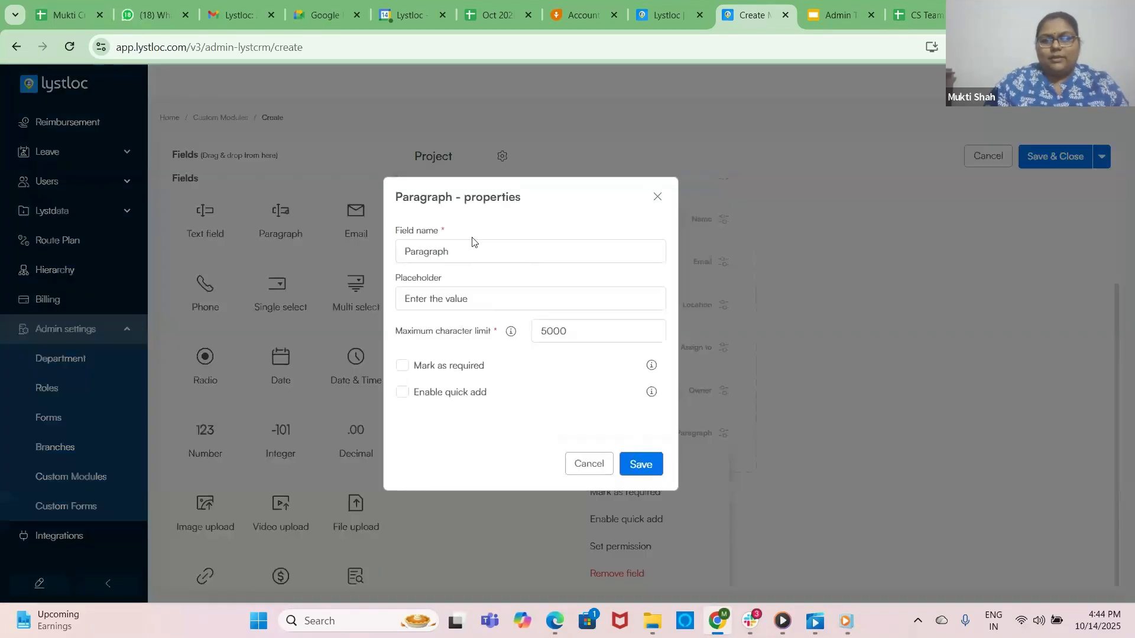
left_click(470, 244)
key("BackSpace")
key("BackSpace")
key("BackSpace")
key("BackSpace")
key("BackSpace")
key("BackSpace")
key("BackSpace")
key("BackSpace")
key("BackSpace")
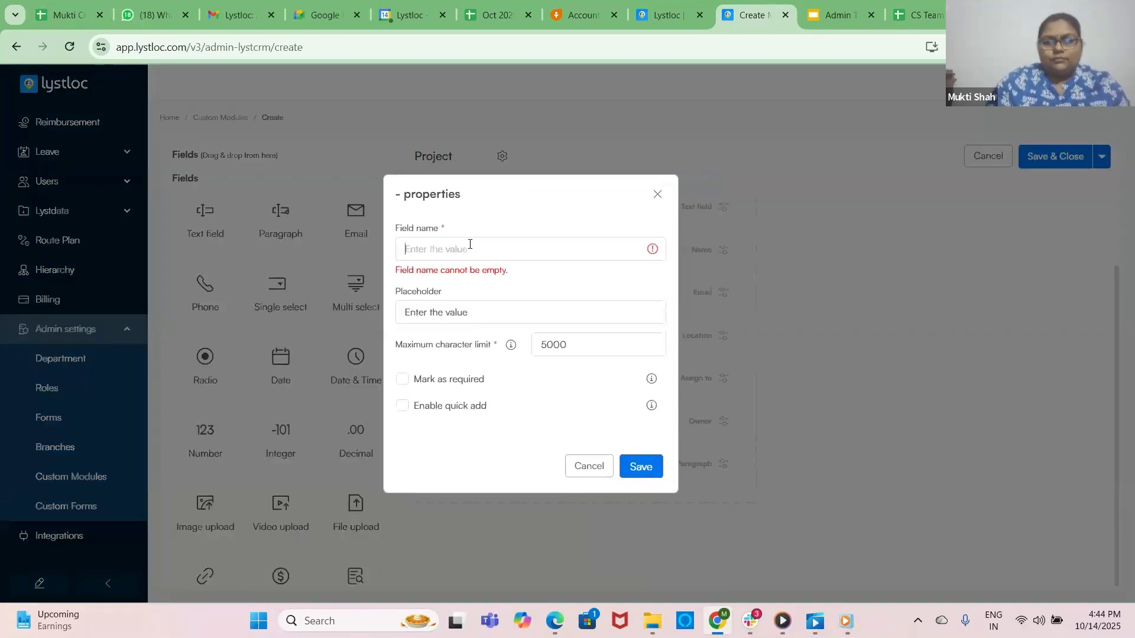
type("Meeting updates")
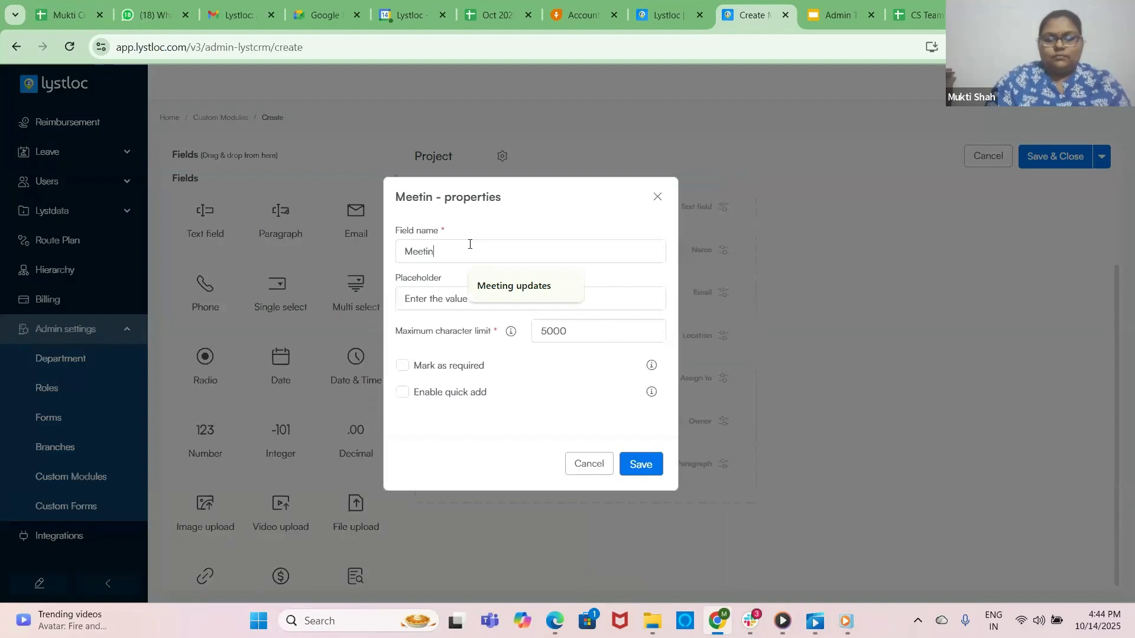
left_click(518, 286)
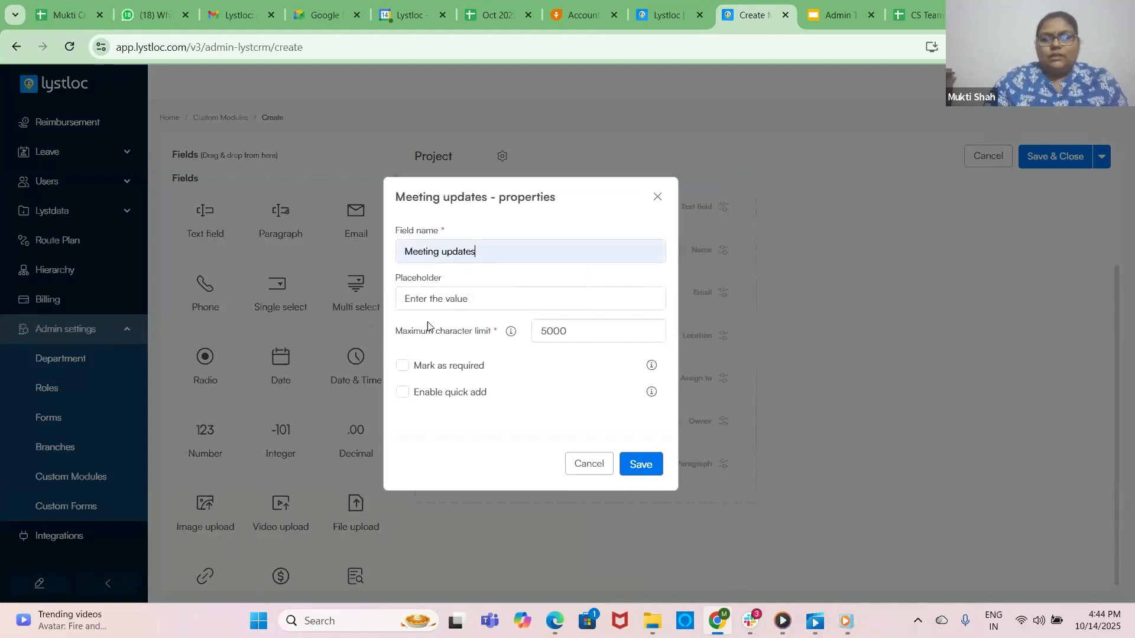
left_click(402, 366)
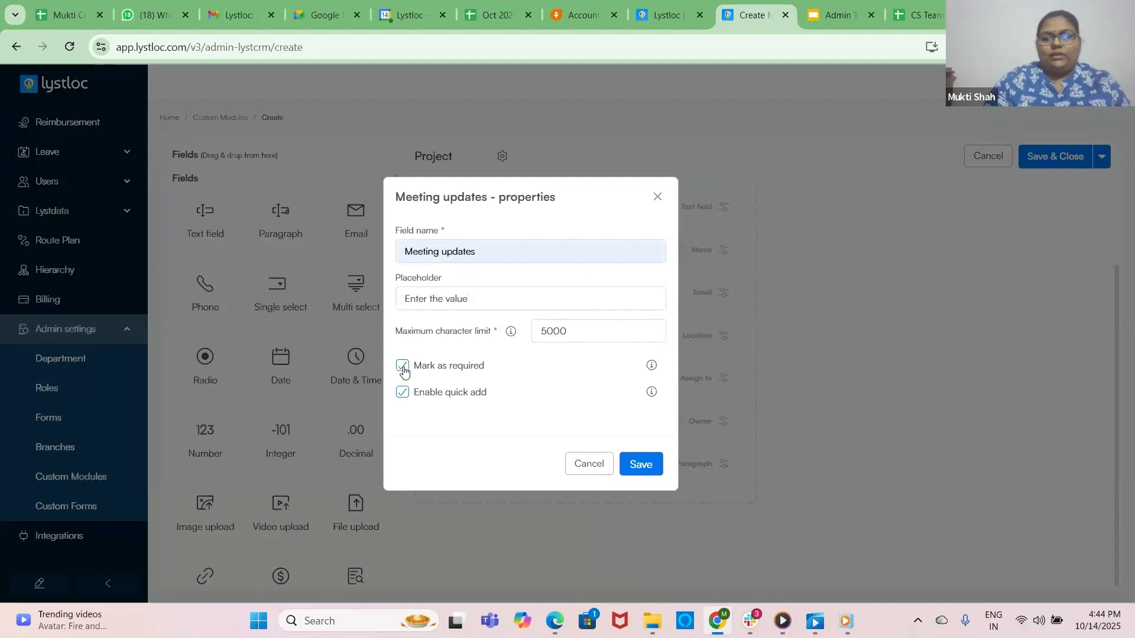
left_click(642, 471)
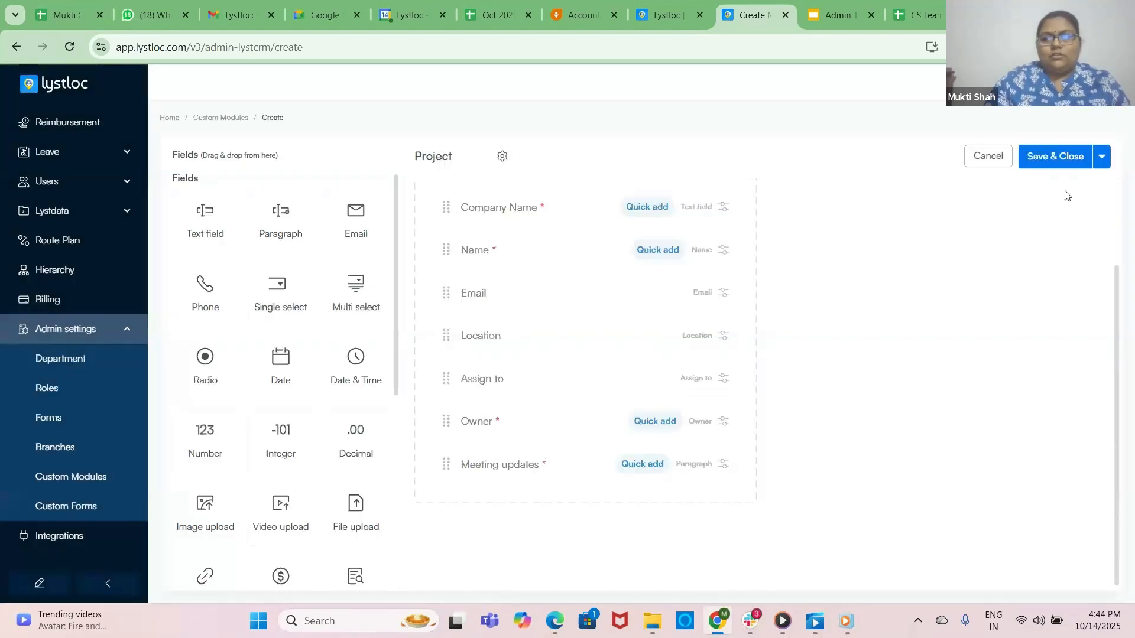
- Save the Project module with its default role permissions and view its record list
left_click(1061, 155)
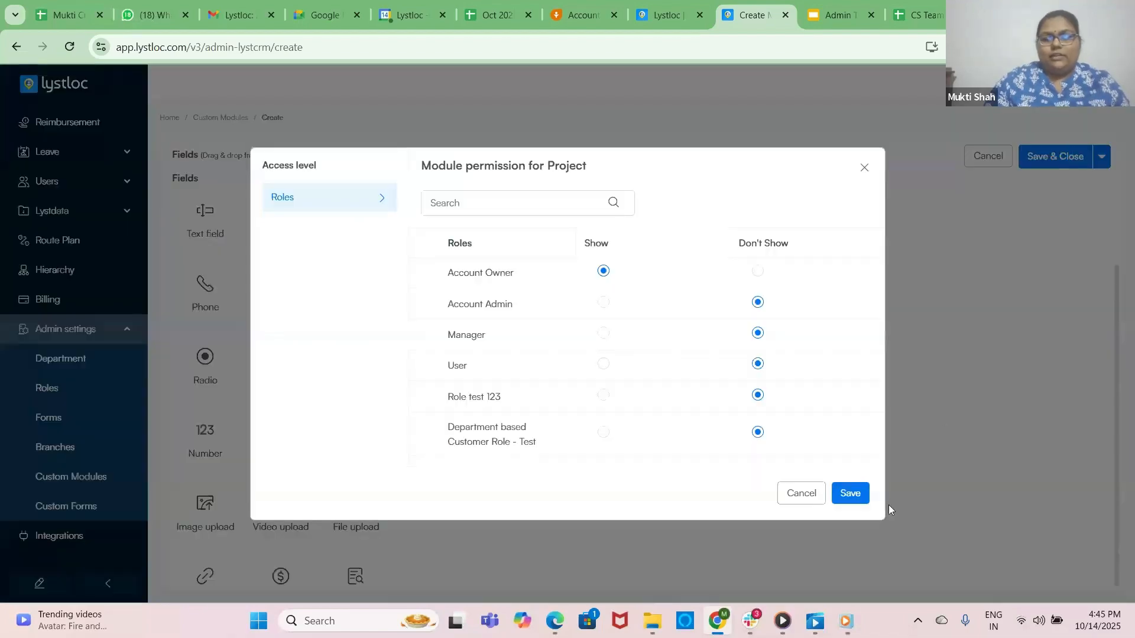
left_click(849, 495)
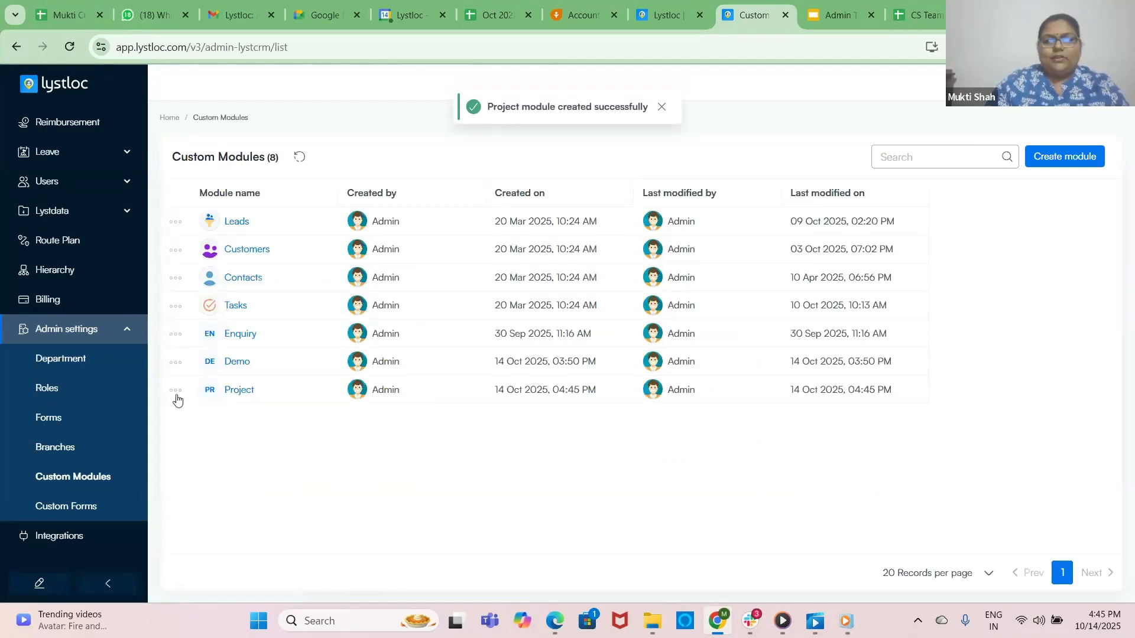
left_click(176, 395)
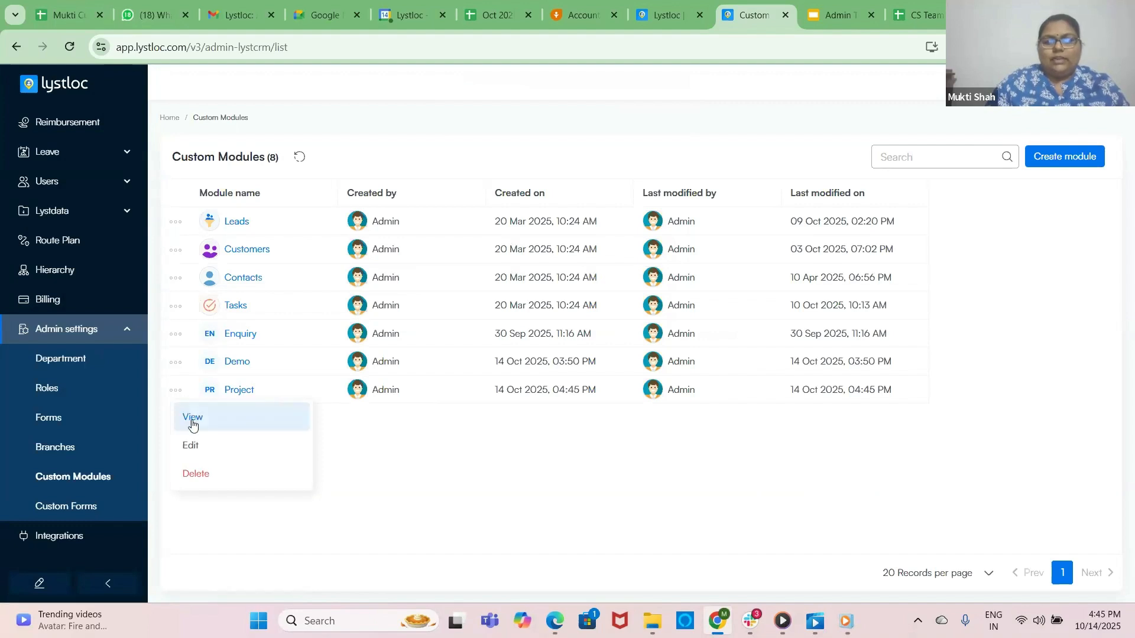
left_click(192, 421)
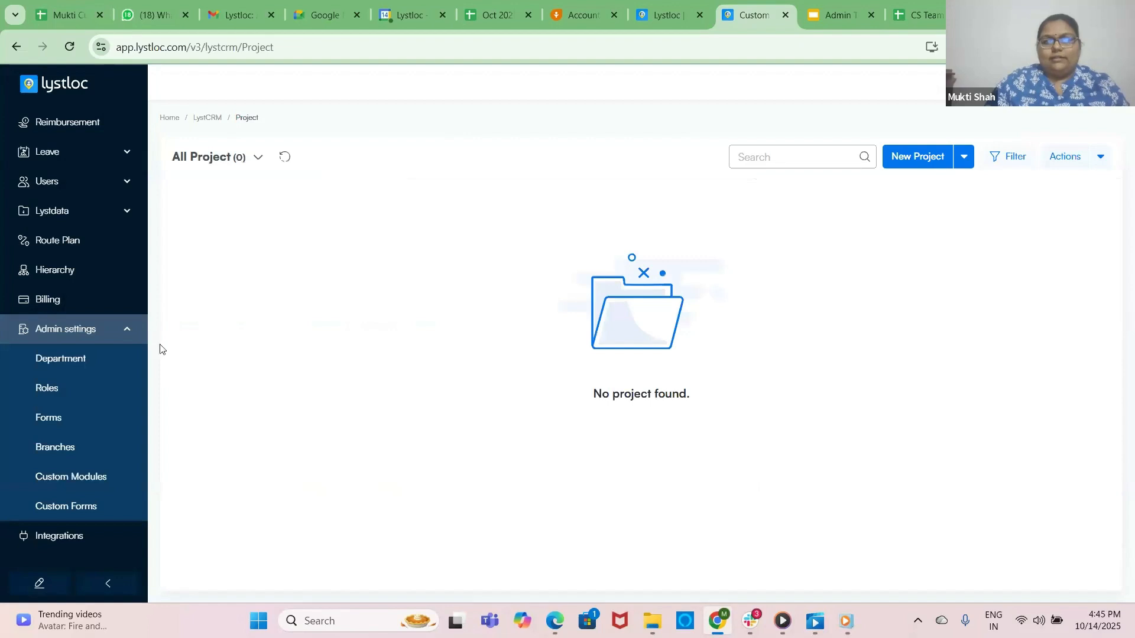
- Start a new lead in the LystCRM Leads module and enter the lead's first name
left_click(212, 121)
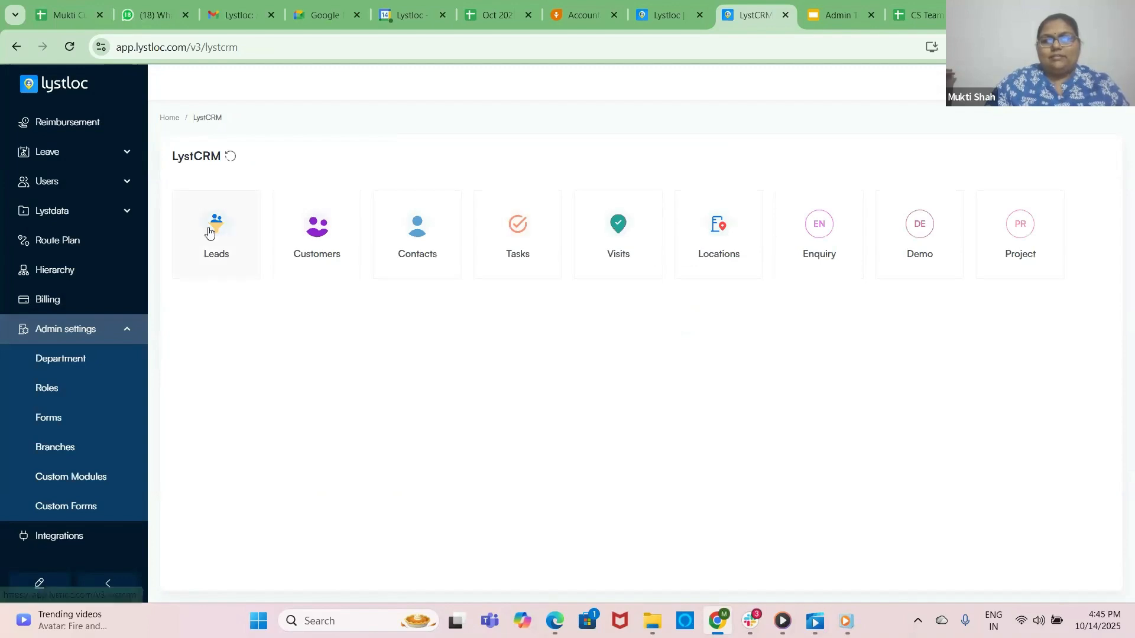
left_click(219, 258)
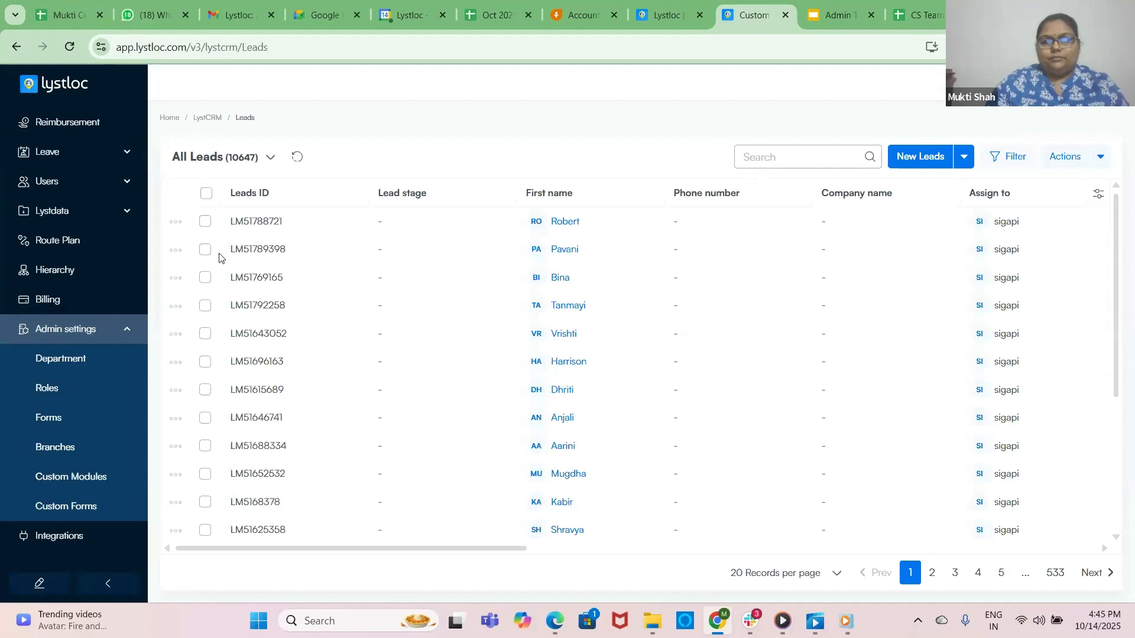
left_click(925, 159)
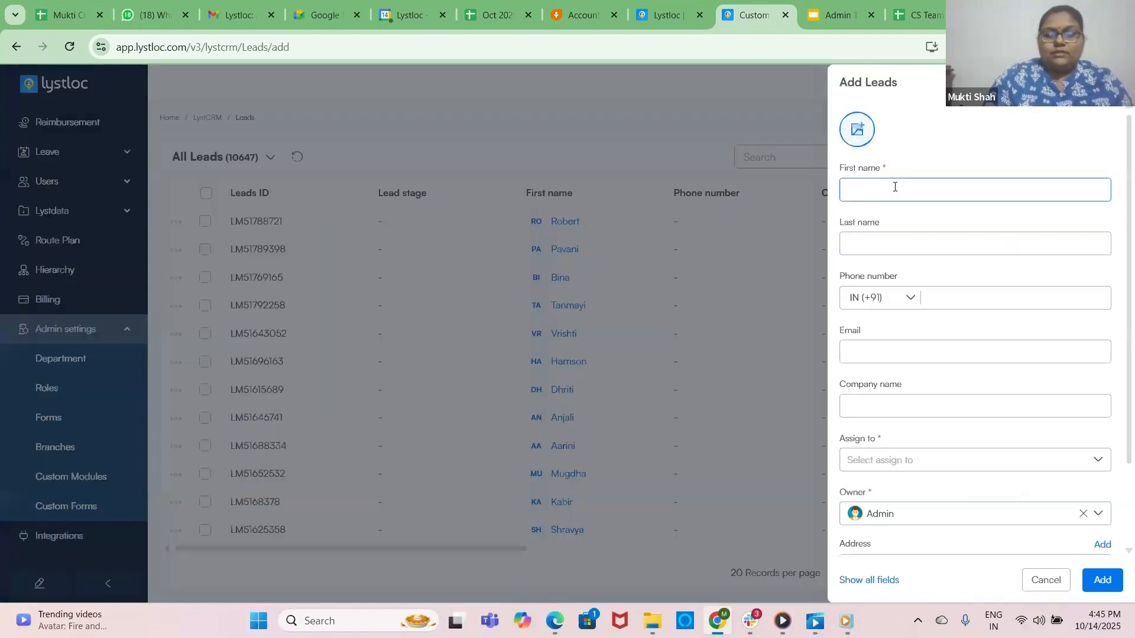
type("Megha")
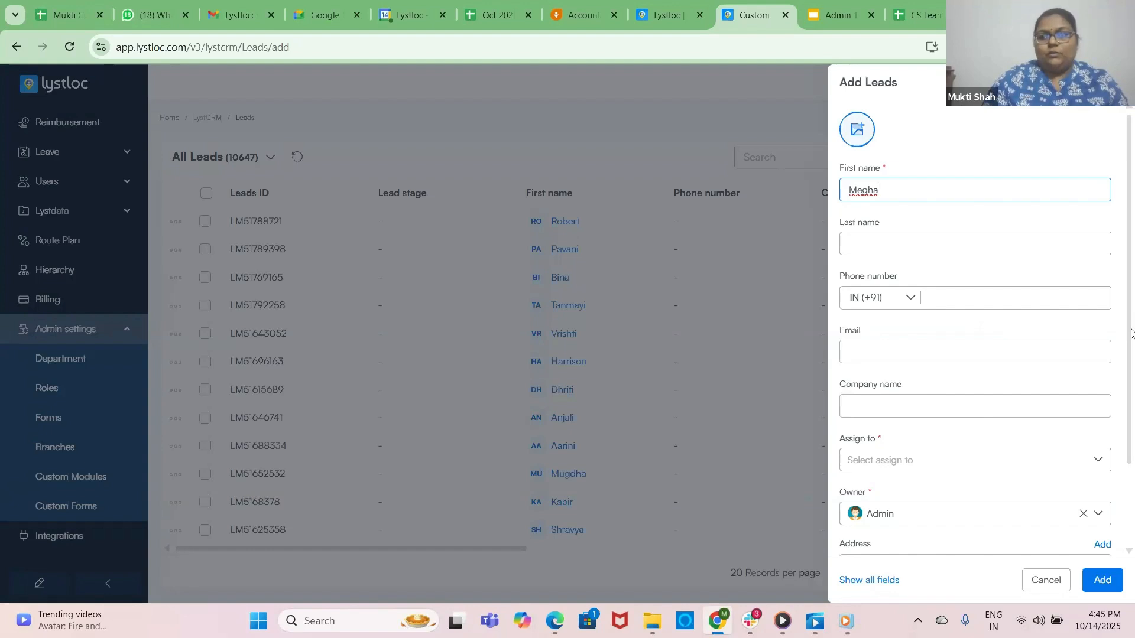
- Assign the lead to the first listed team member, keeping Admin as owner, and add the record
left_click_drag(1131, 334, 1134, 372)
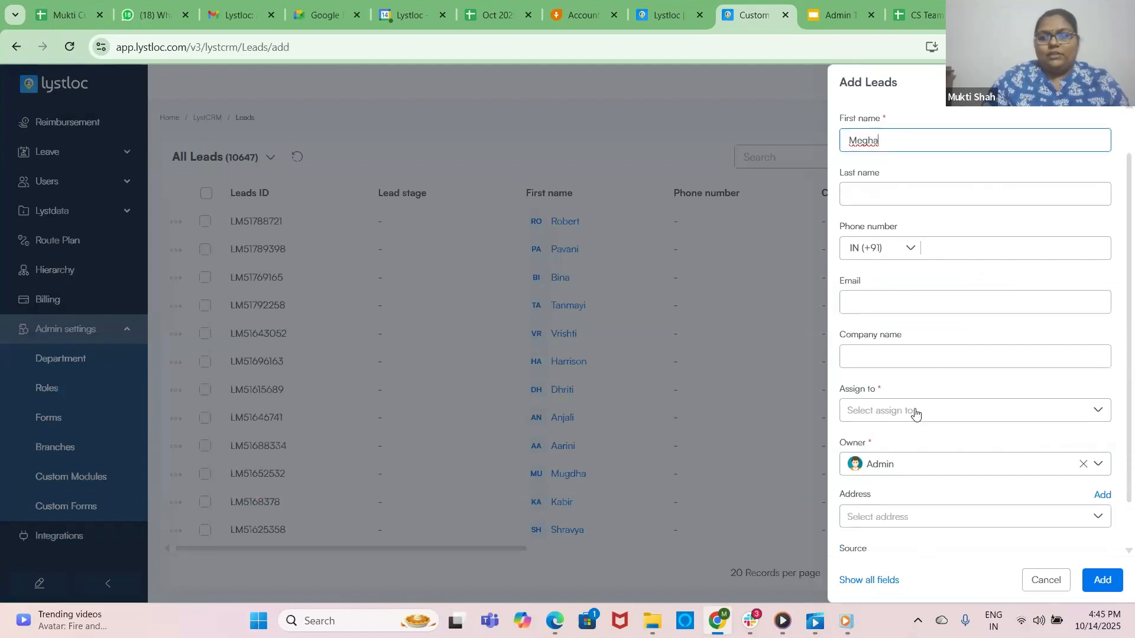
left_click(1098, 412)
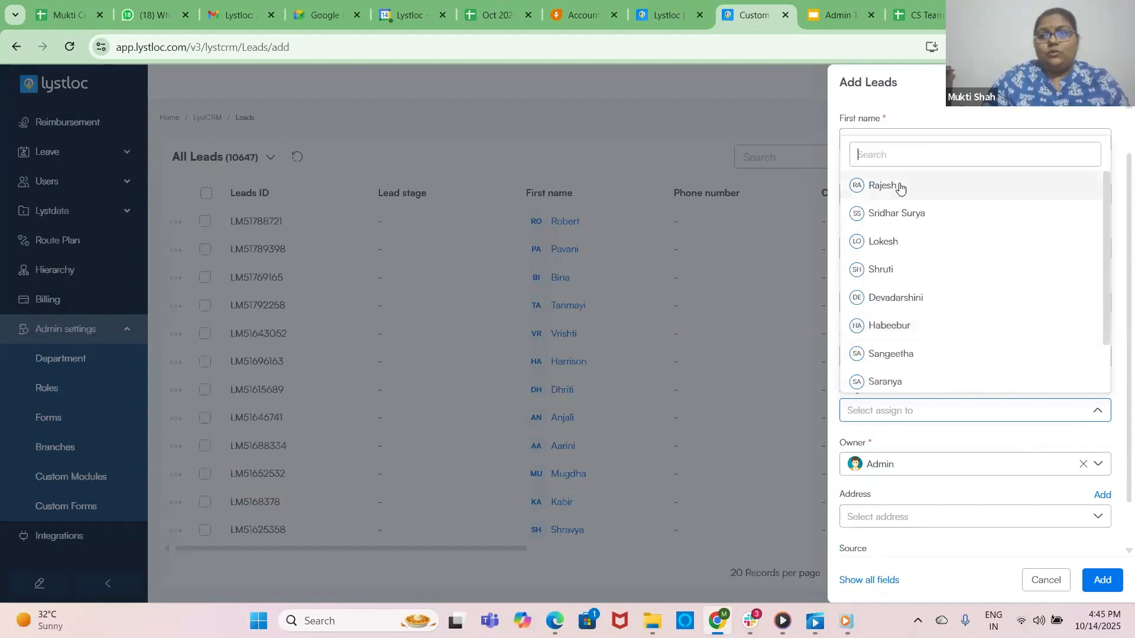
left_click(900, 188)
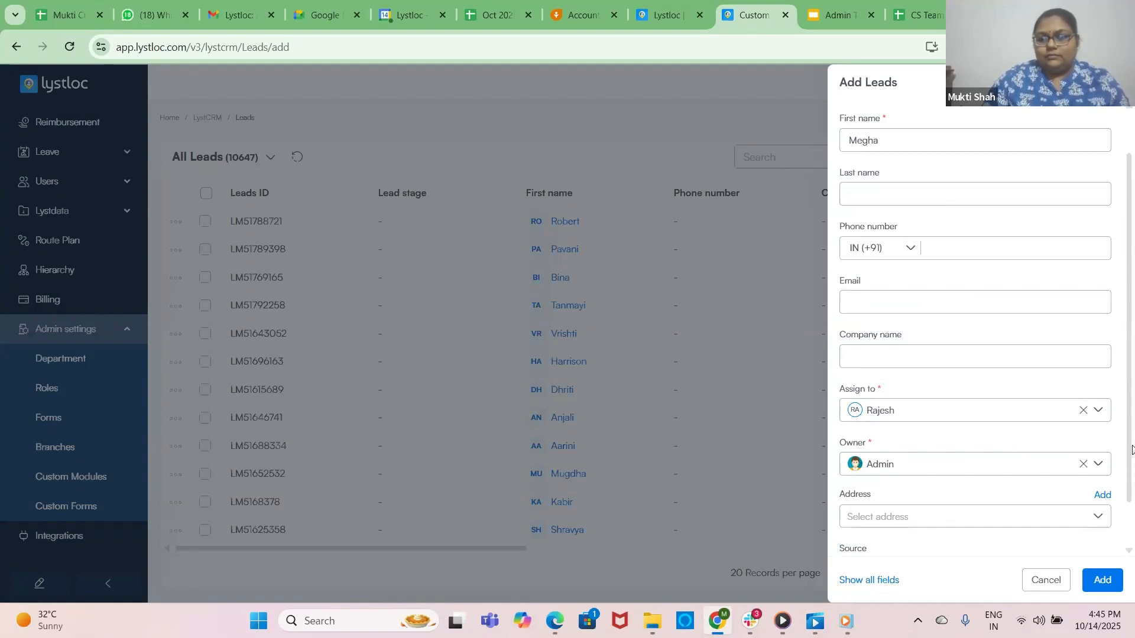
scroll(1131, 458, "down", 1)
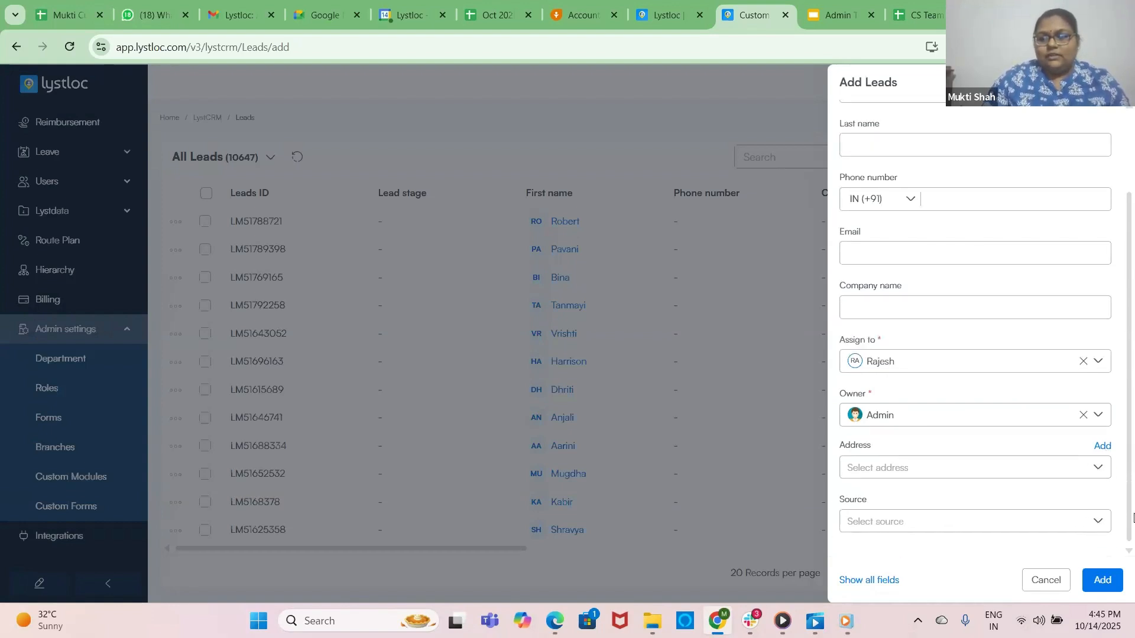
left_click(1099, 581)
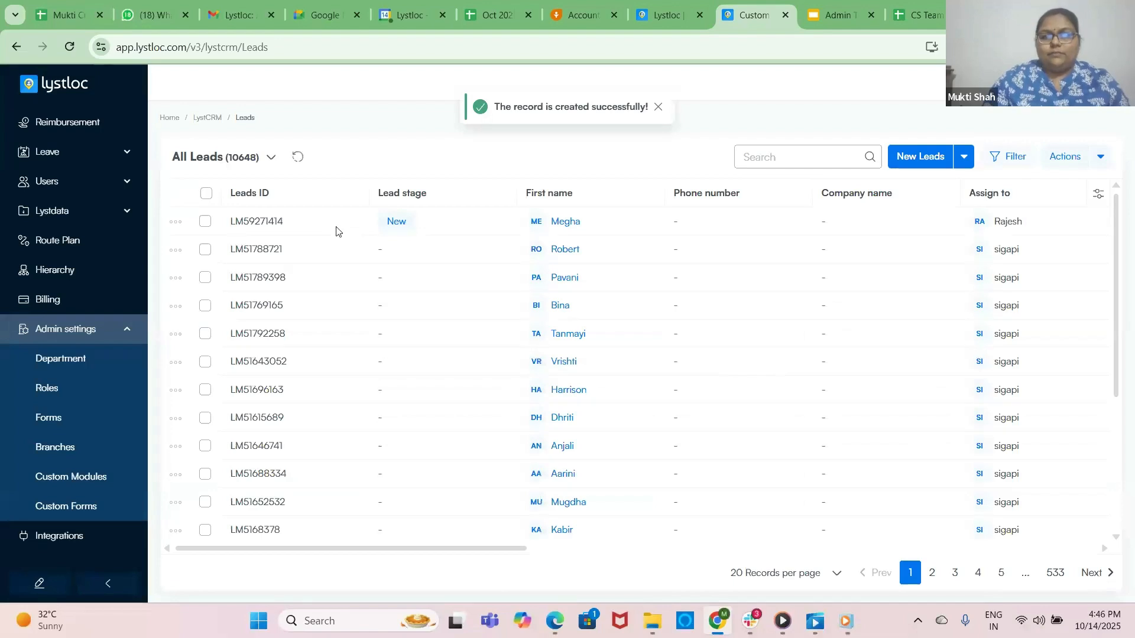
- Start a new task in the LystCRM Tasks module and set Meeting with to the newly added lead from Leads
left_click(201, 117)
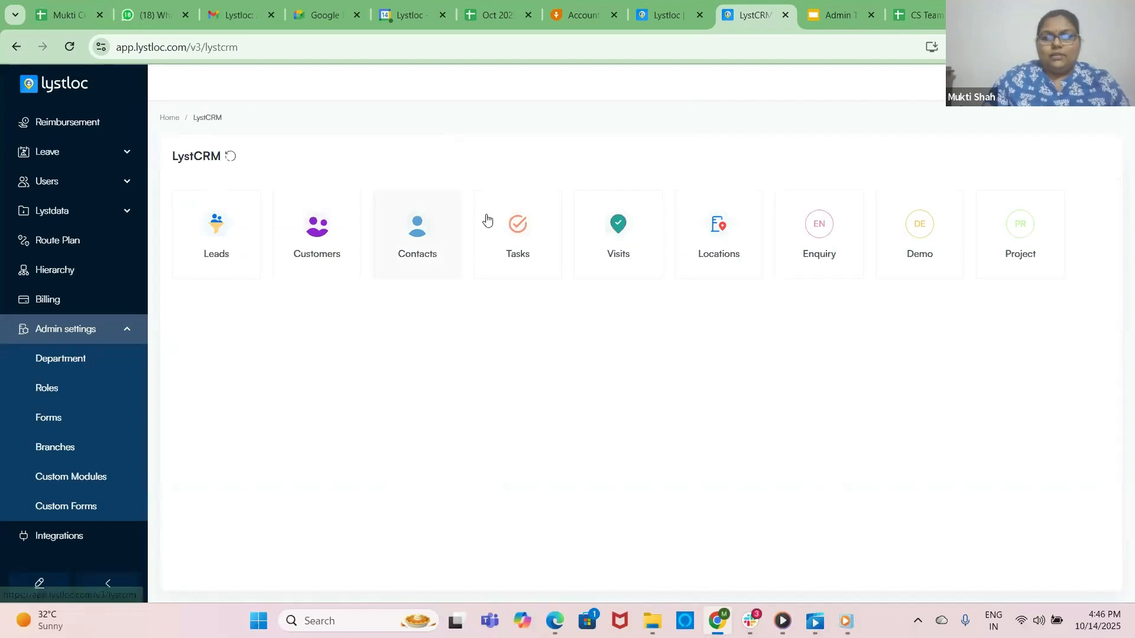
left_click(523, 234)
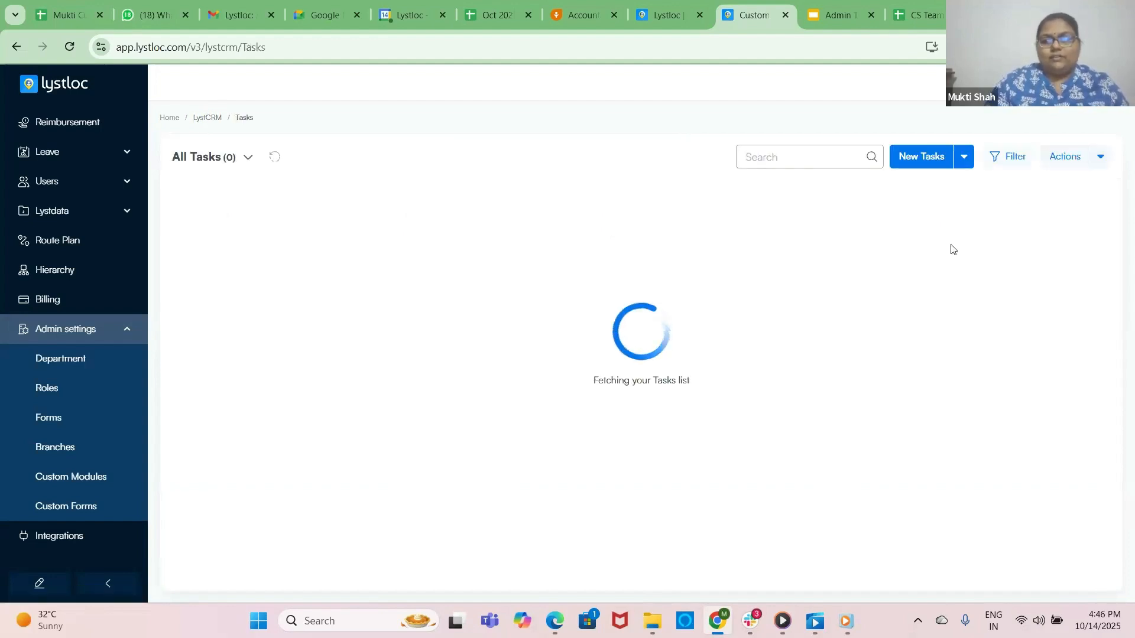
left_click(924, 158)
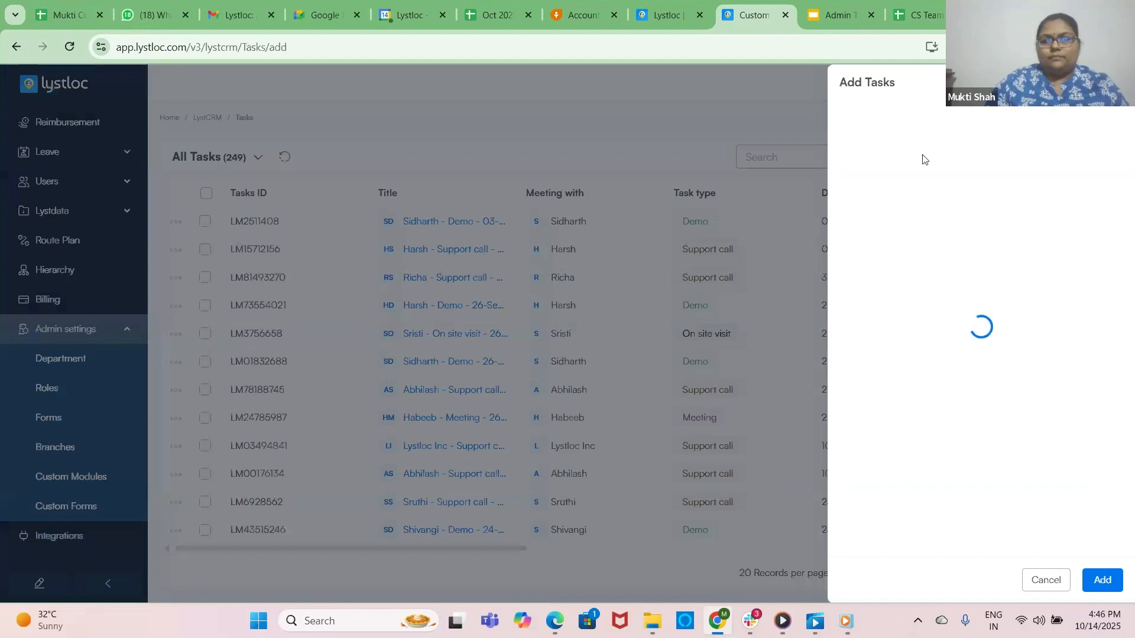
left_click(910, 197)
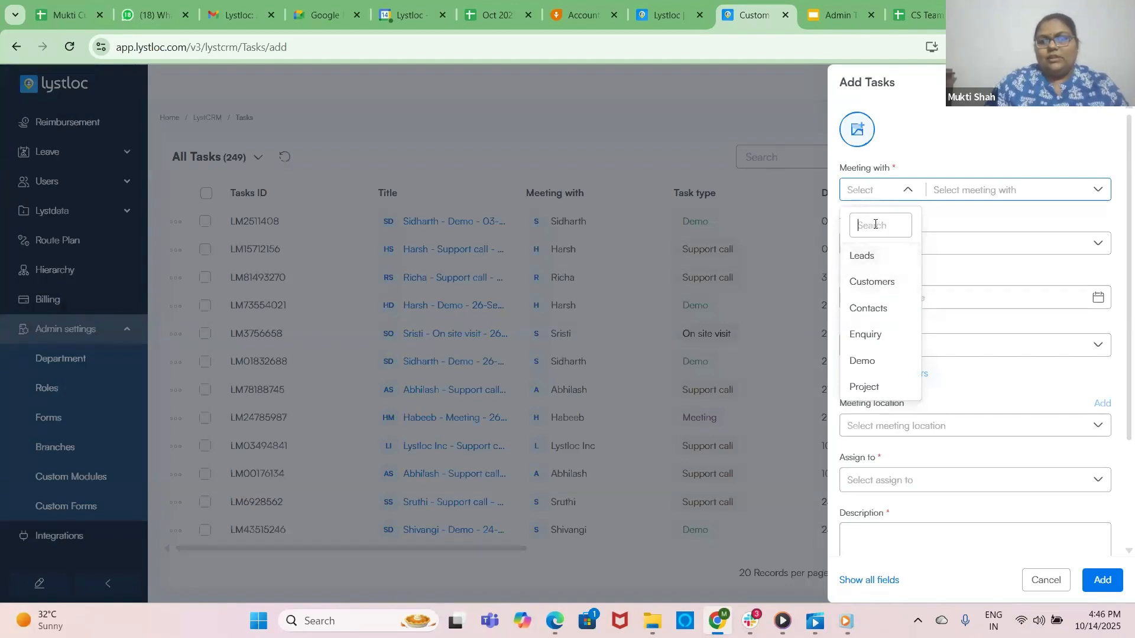
left_click(855, 258)
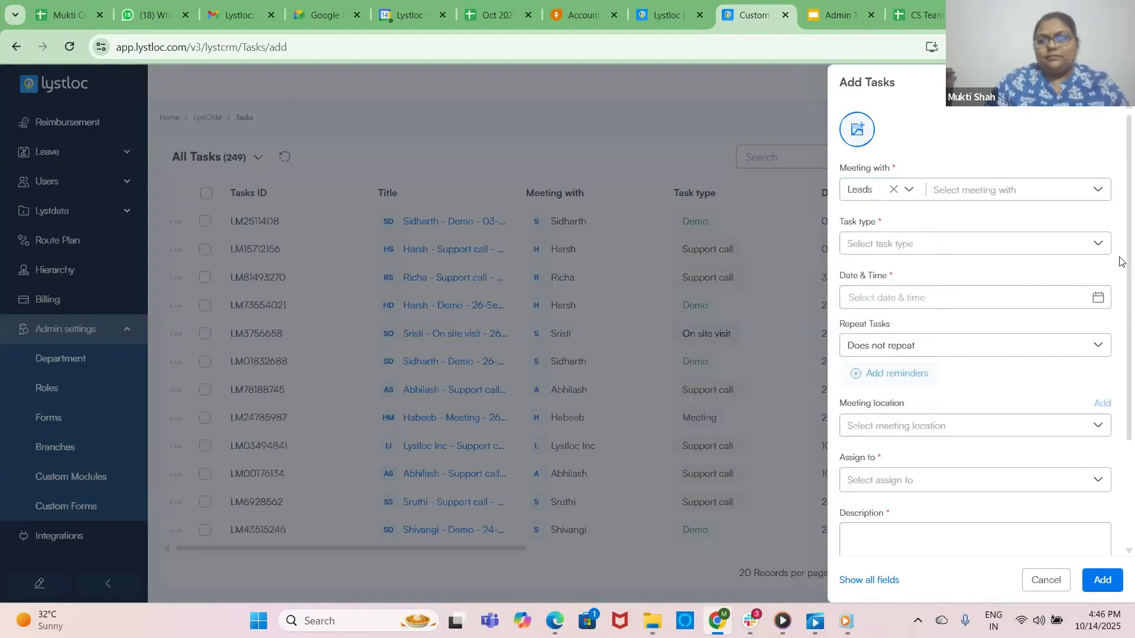
left_click(1108, 192)
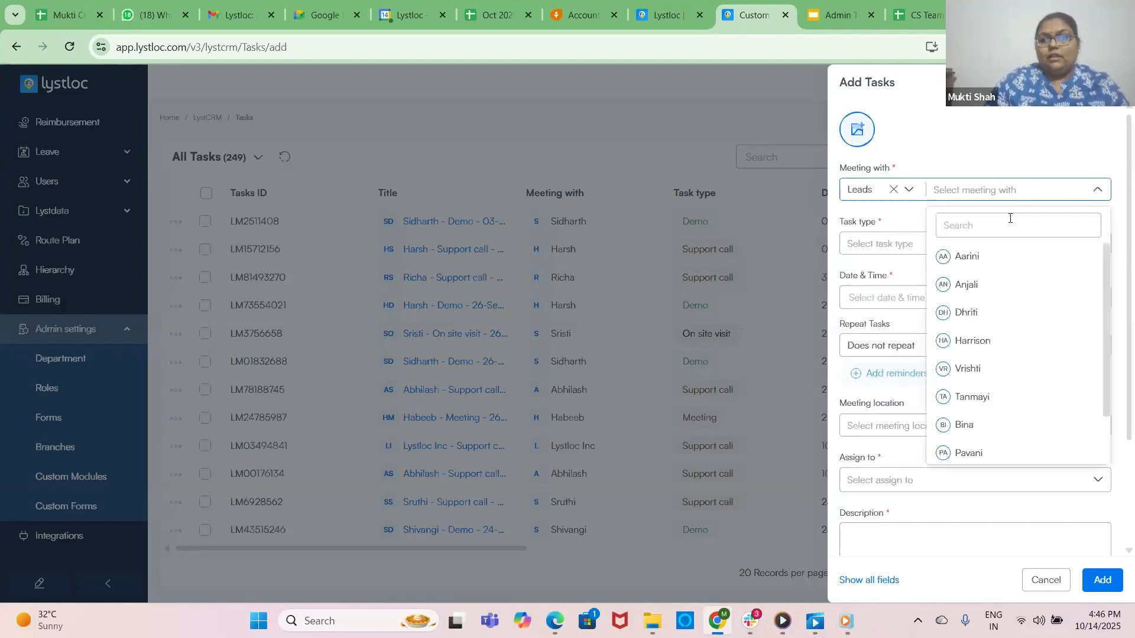
type("Megha")
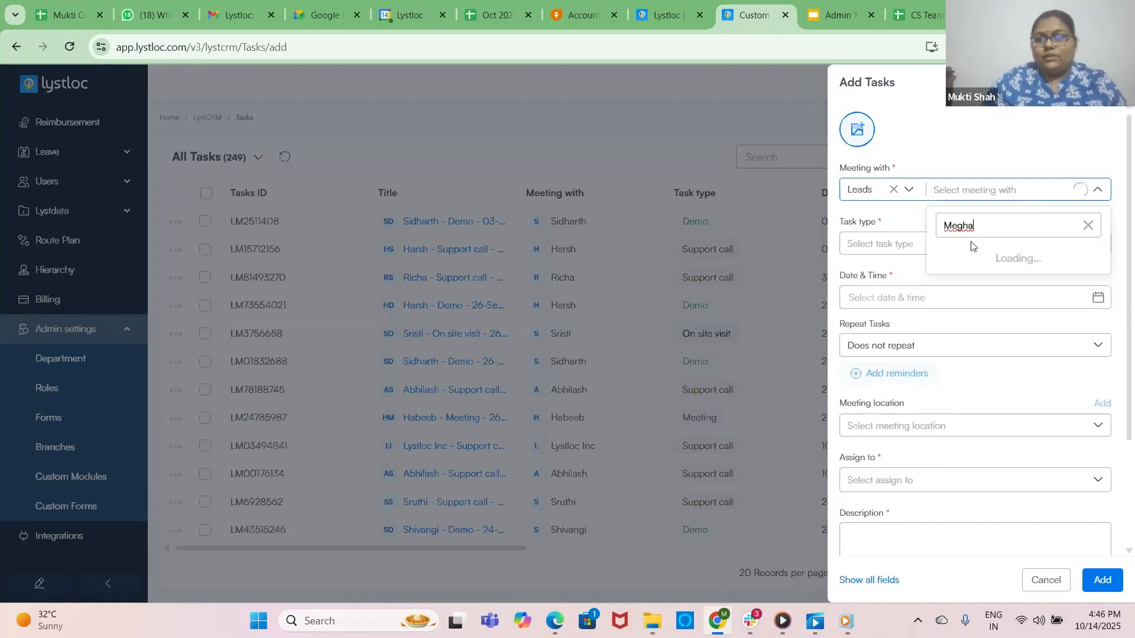
left_click(982, 260)
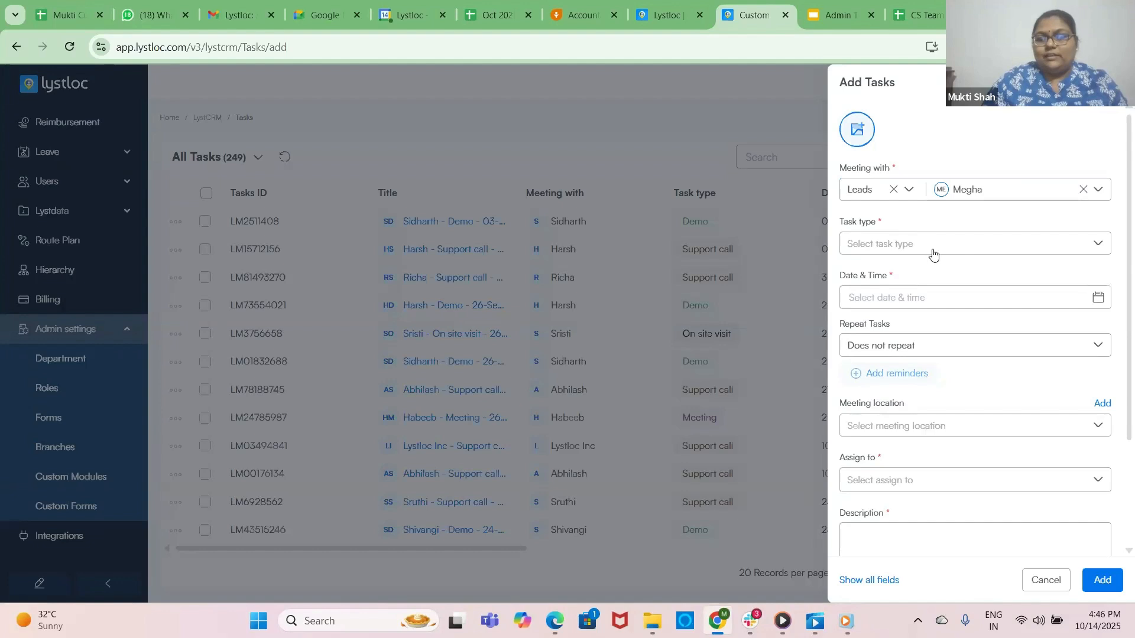
- Set the task type to On site visit and the date and time to 14-Oct-2025 04:51 PM
left_click(1098, 246)
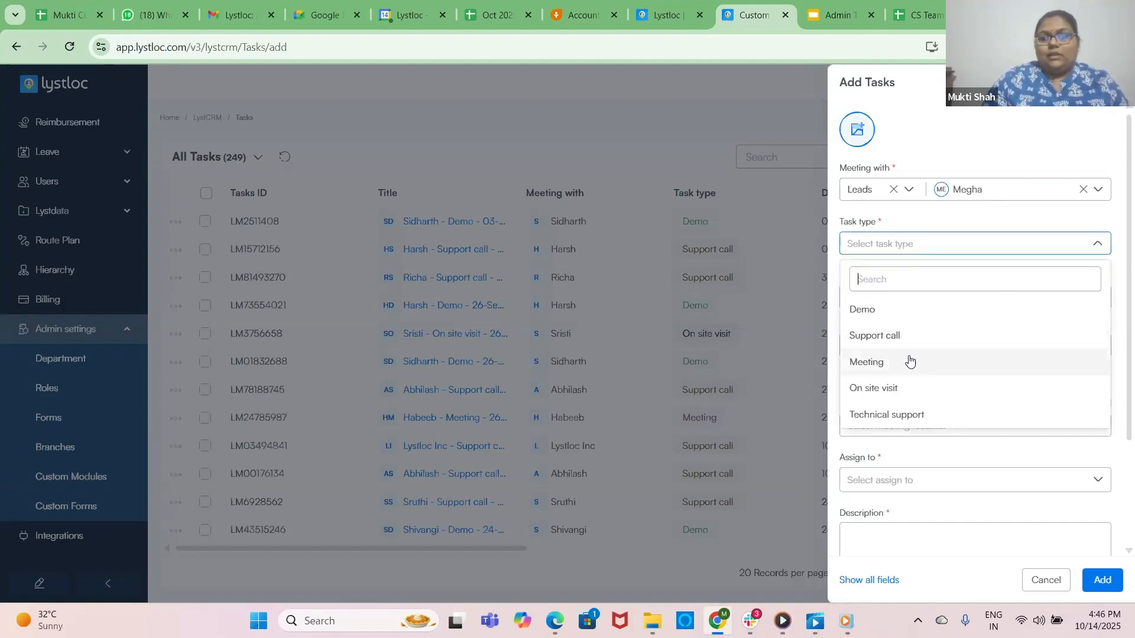
left_click(904, 388)
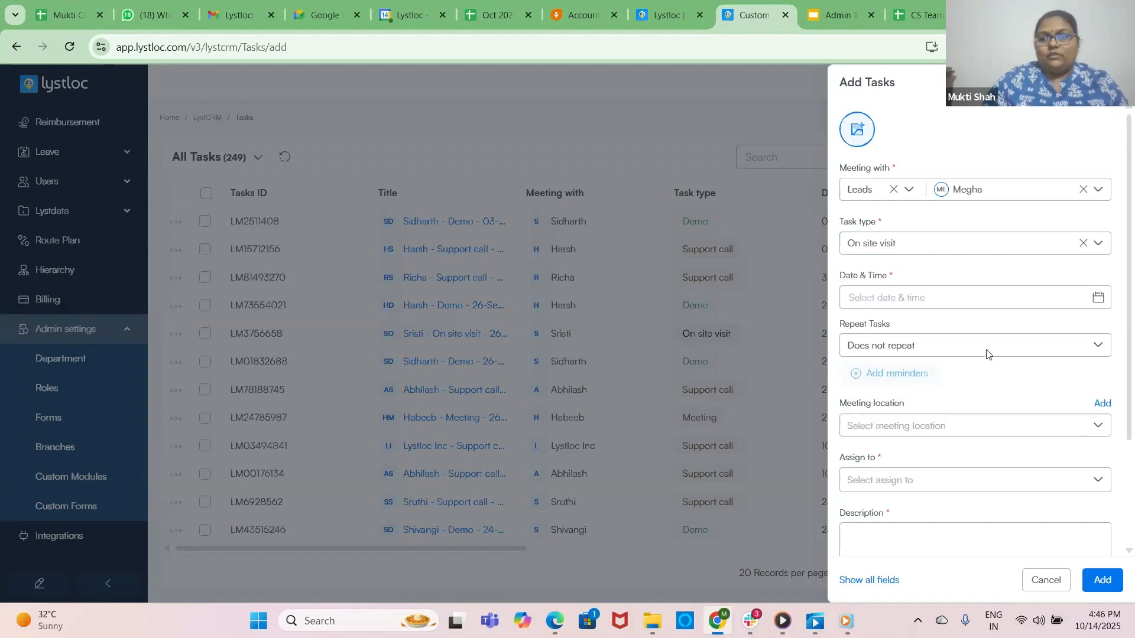
left_click(1099, 301)
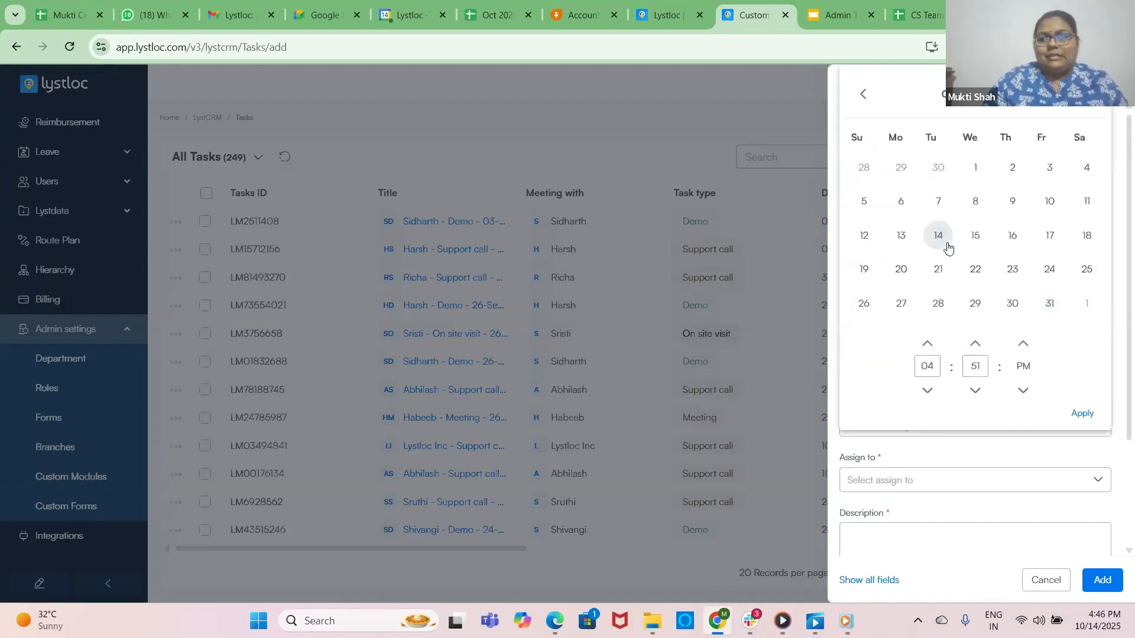
left_click(938, 243)
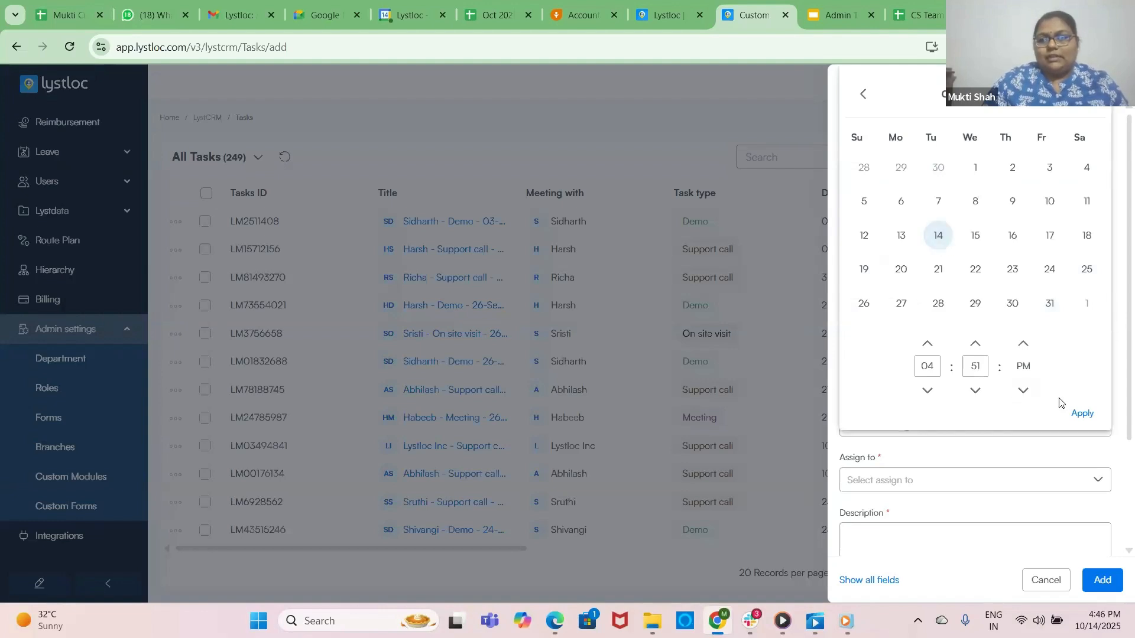
left_click(1083, 413)
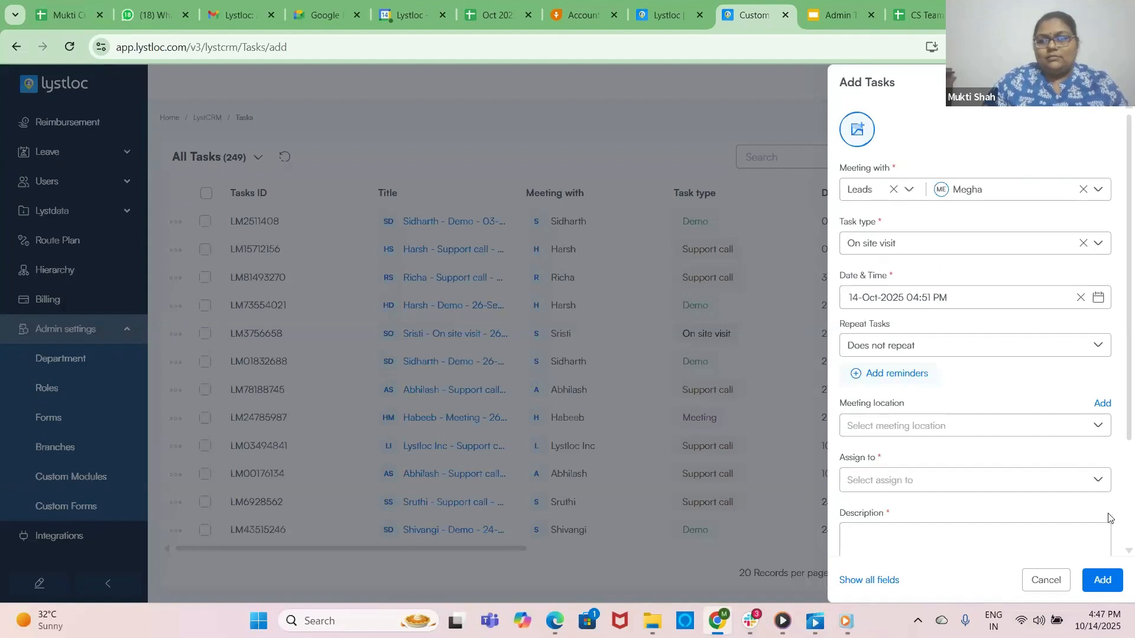
- Assign the task to the first listed team member, enter "Visit" as the description, and add the record
scroll(1131, 399, "down", 2)
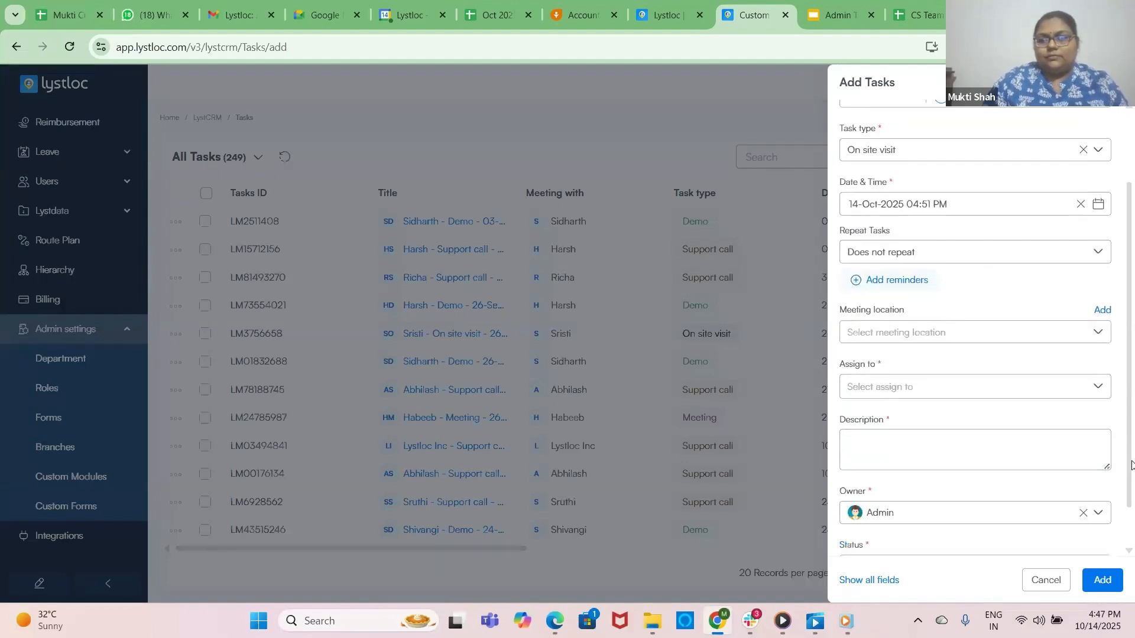
left_click(1099, 388)
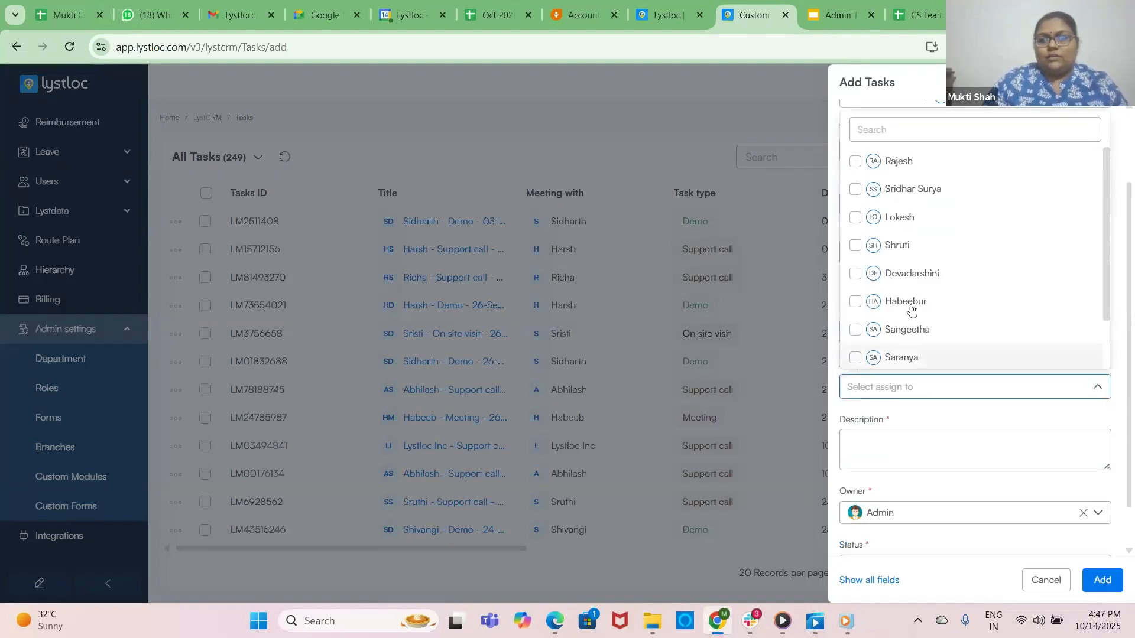
left_click(900, 161)
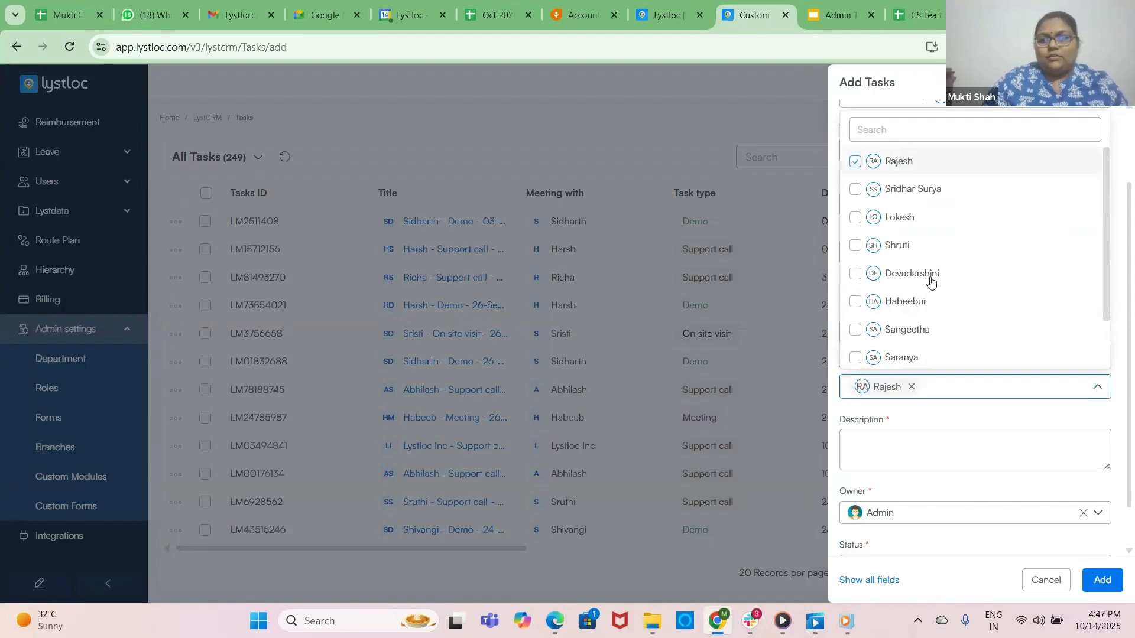
left_click(952, 458)
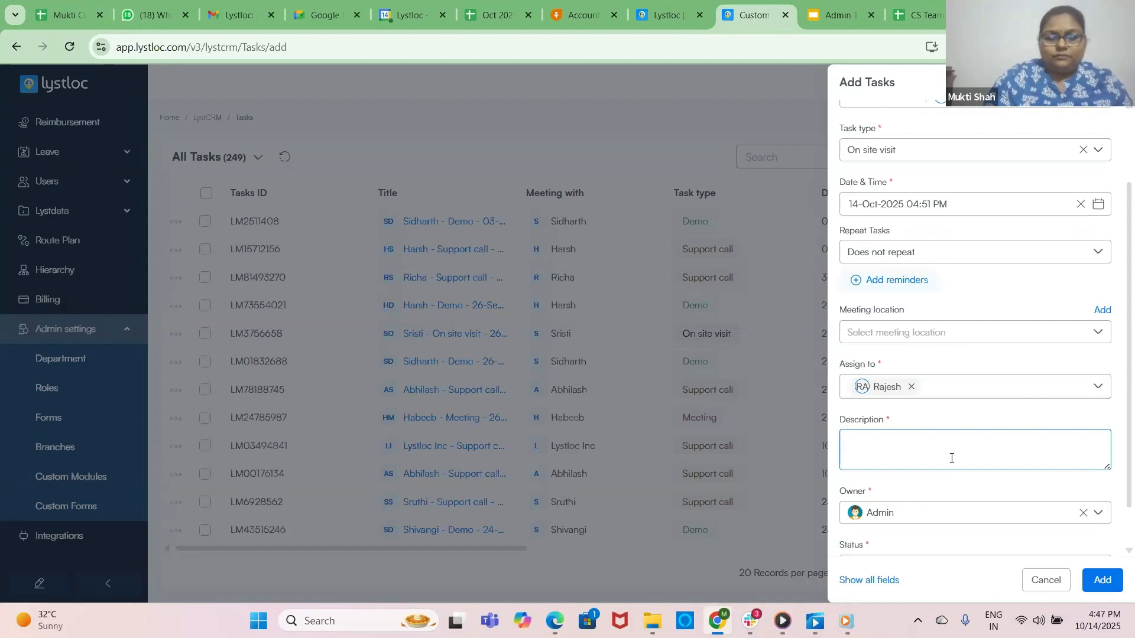
type("Vi")
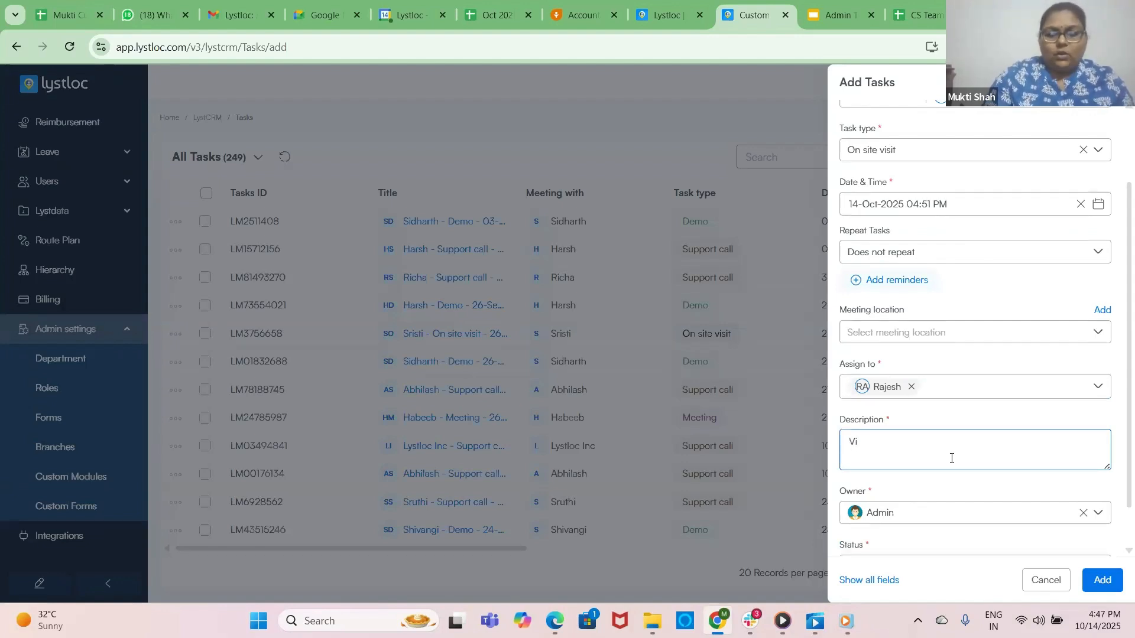
type("sit")
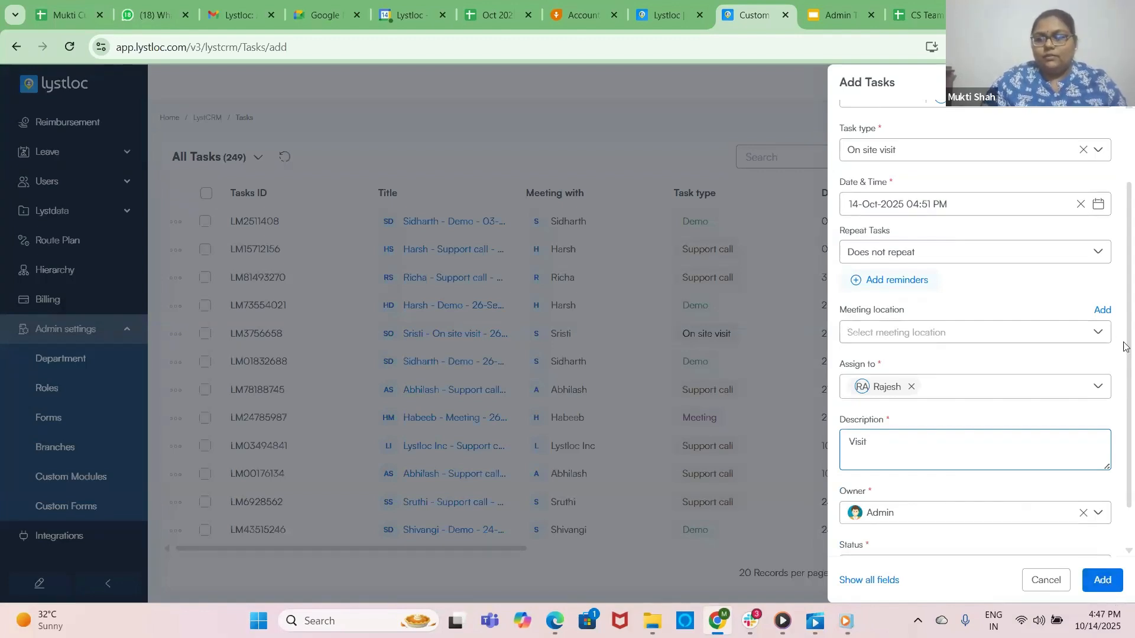
scroll(1117, 354, "down", 1)
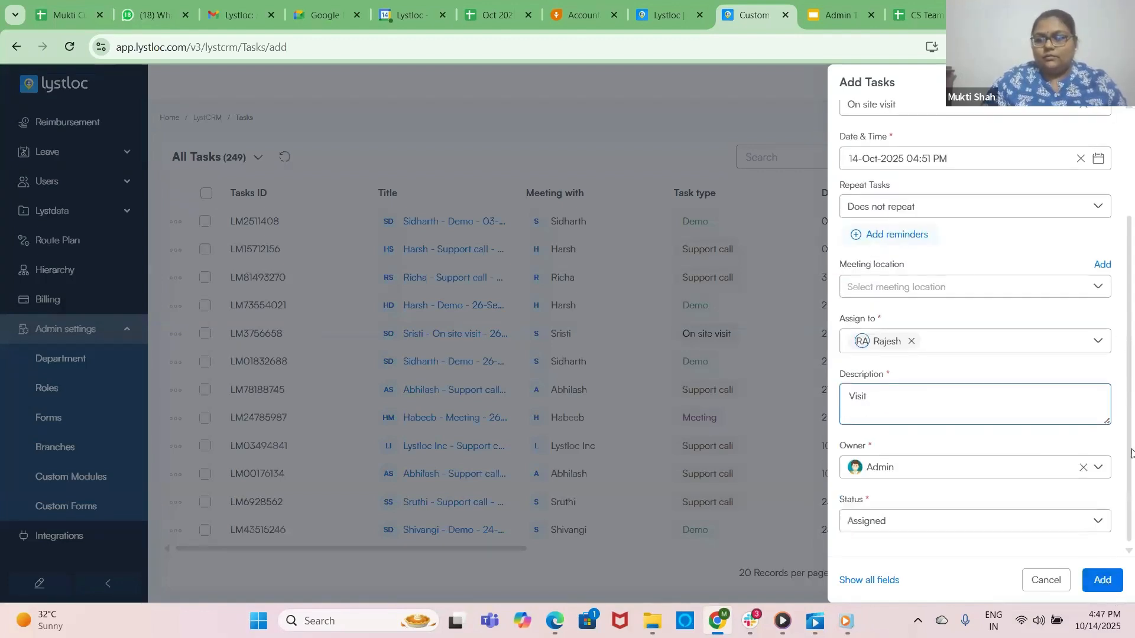
left_click(1097, 582)
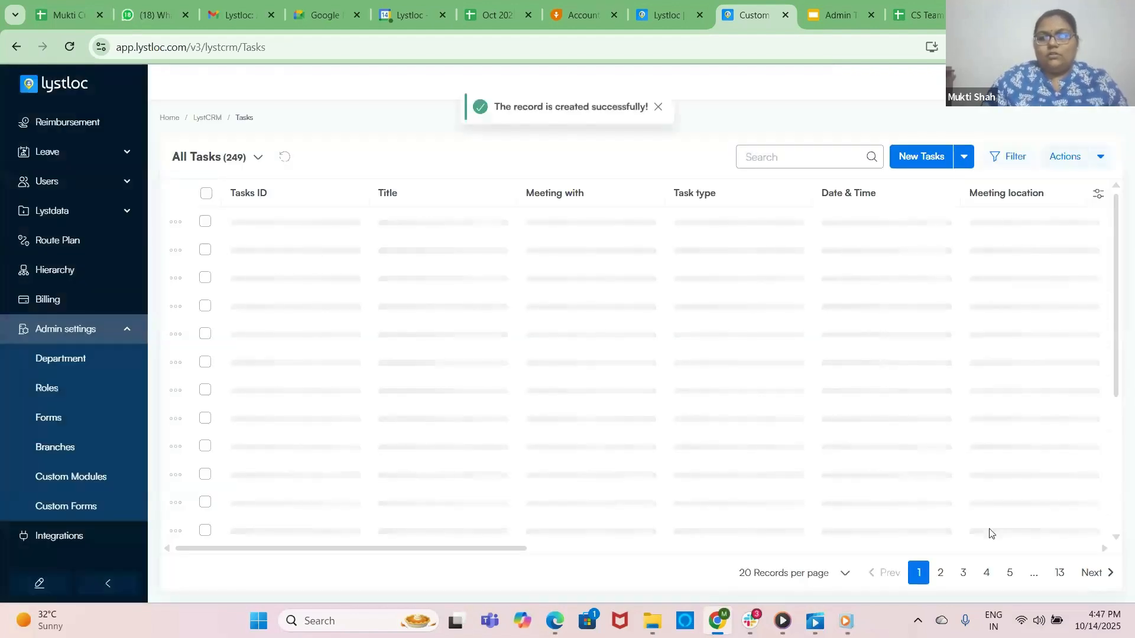
- View the record of the newly added on-site visit task
left_click(176, 222)
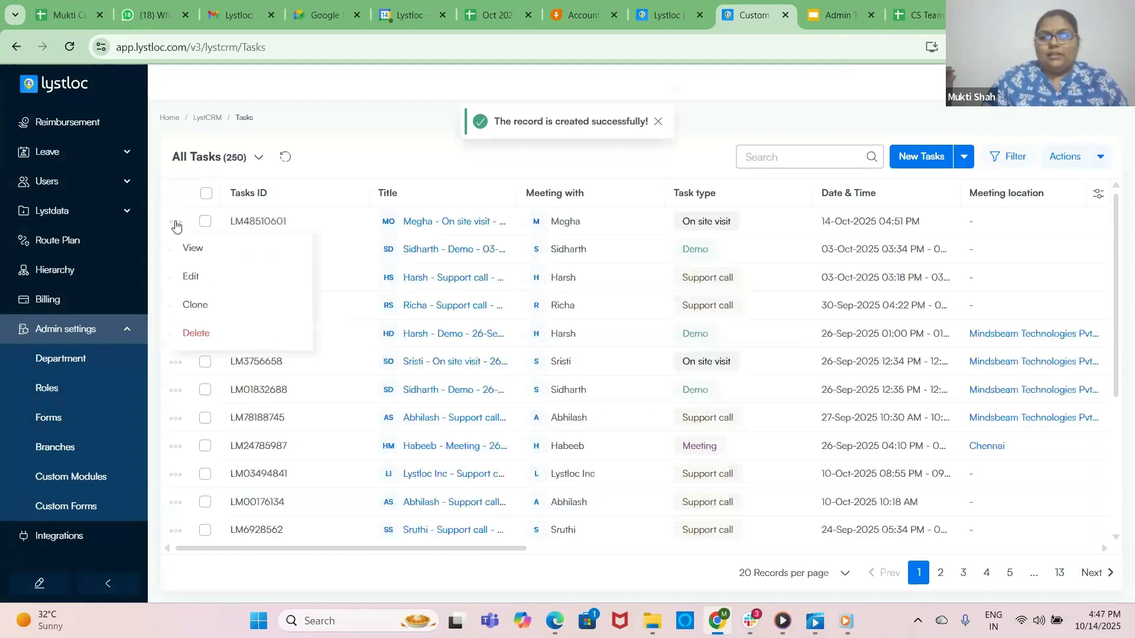
left_click(191, 248)
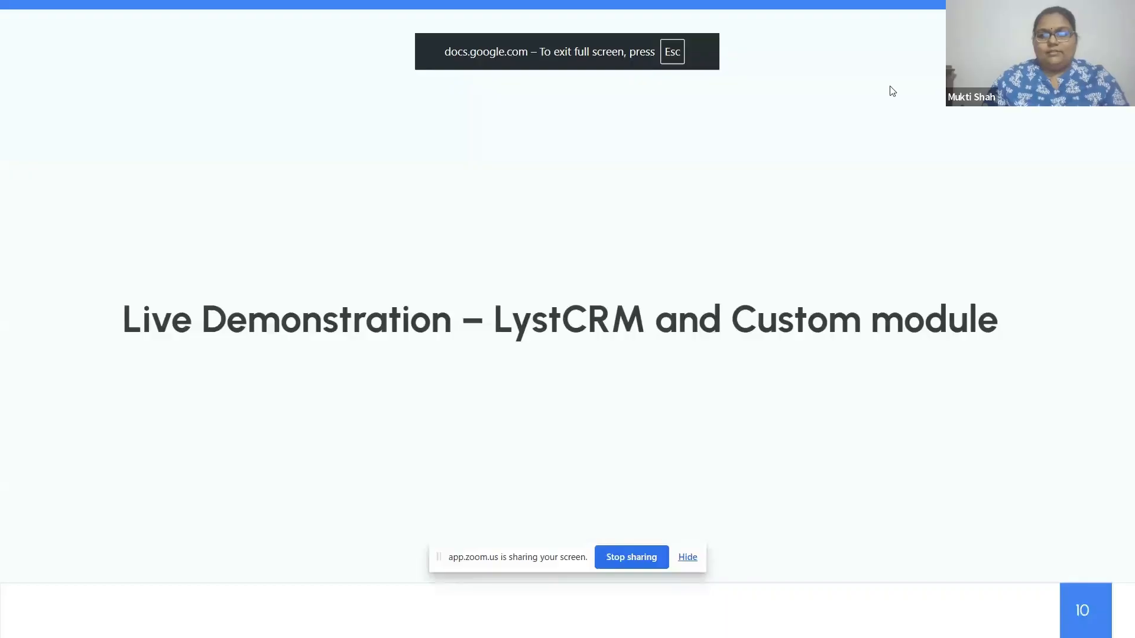
key("Right")
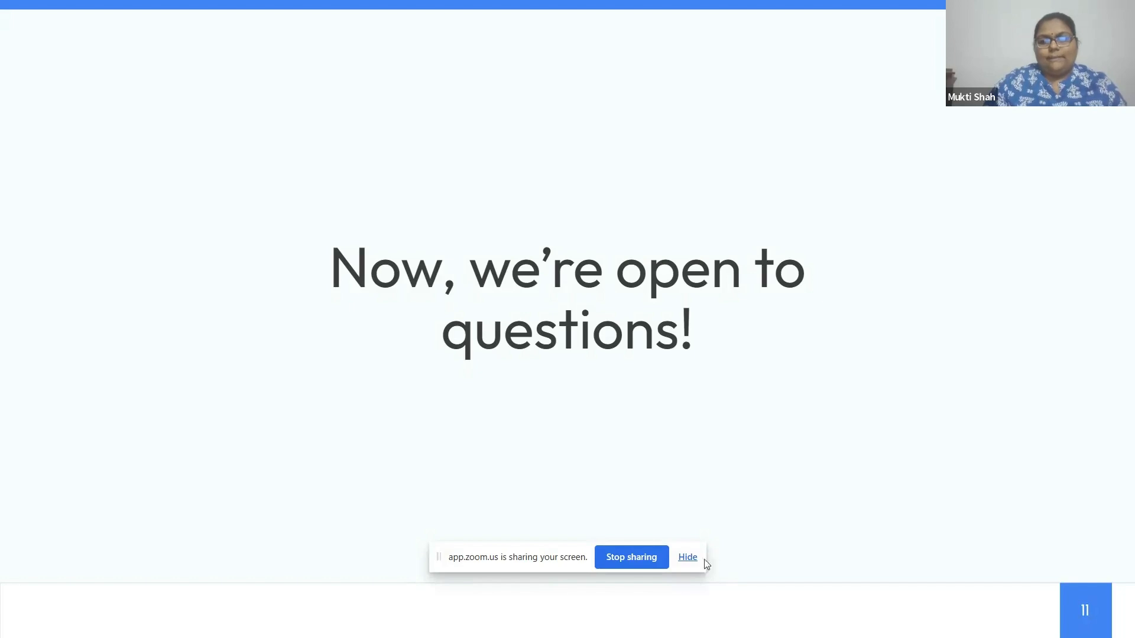
left_click(970, 465)
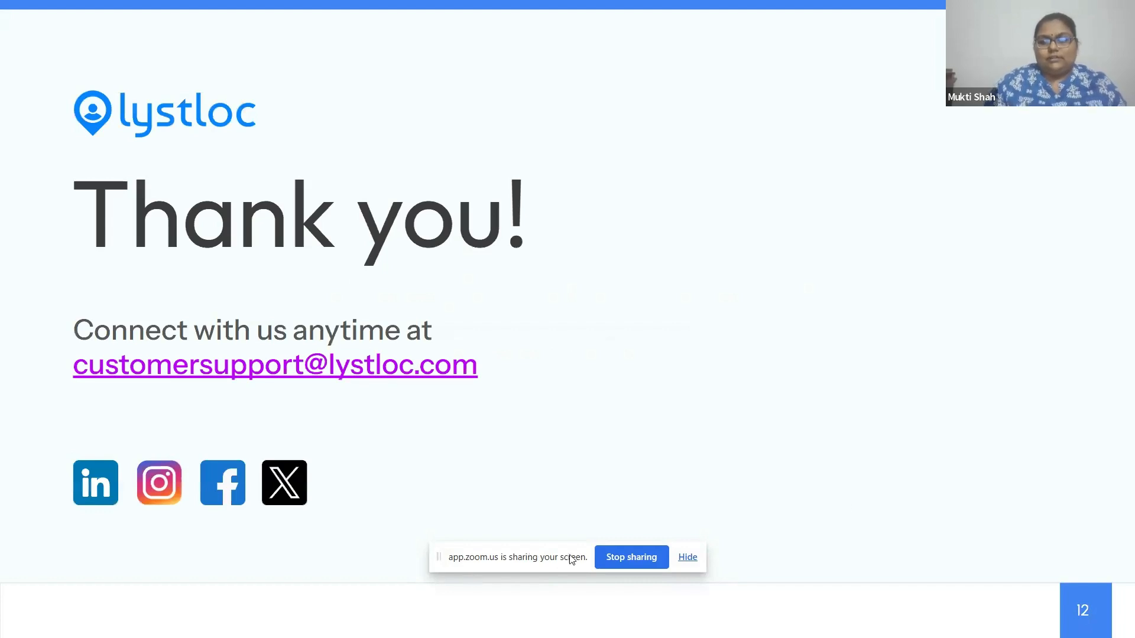
key("Left")
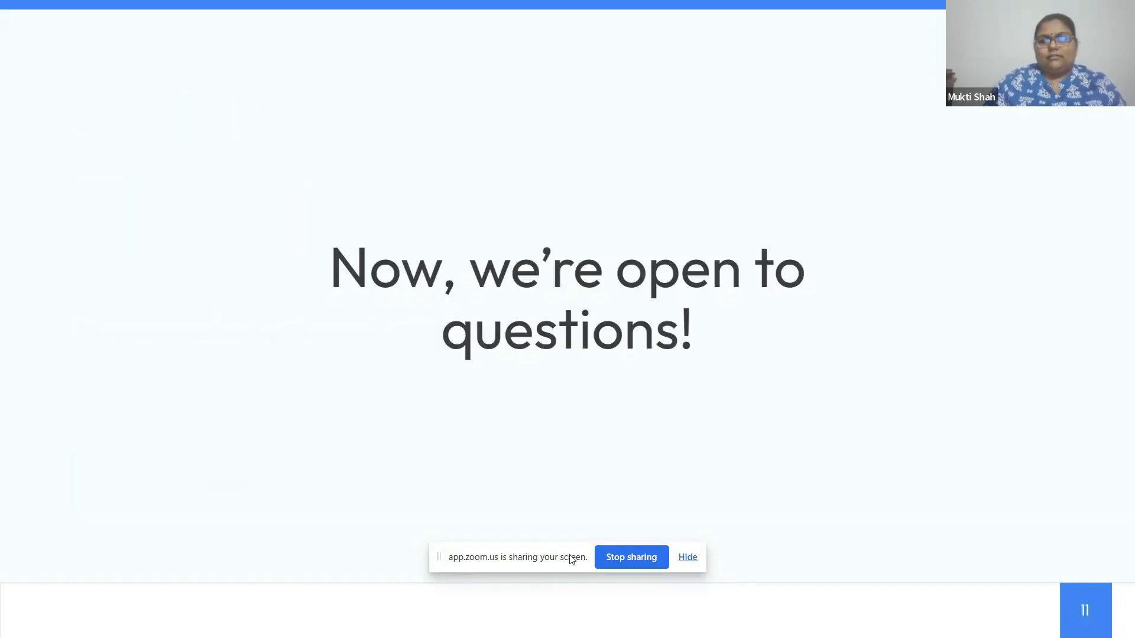